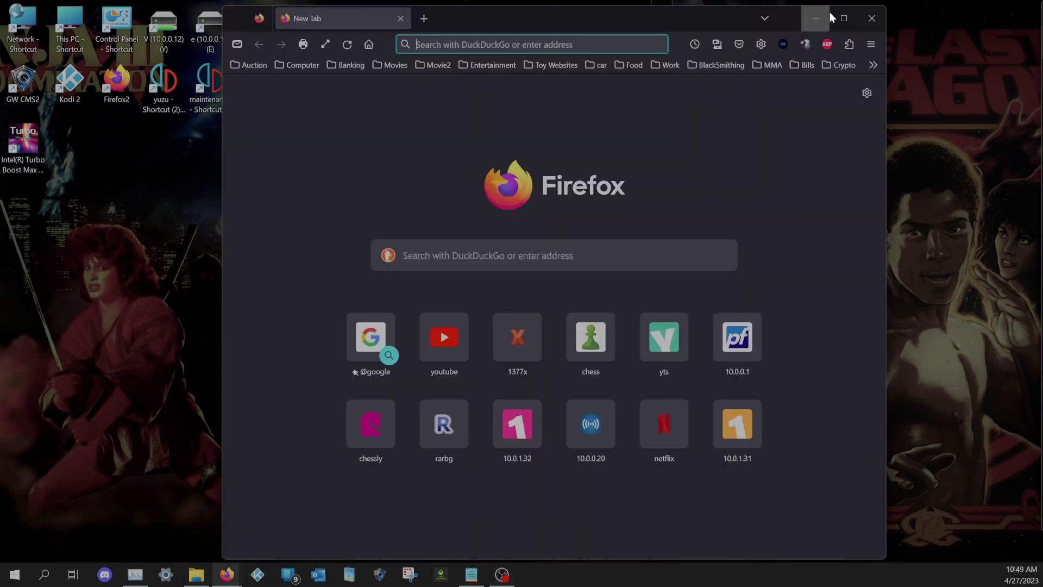
# - Search the web for images of "LSI raids 9266 8i" in a maximized browser window and preview the first two results
pyautogui.click(820, 15)
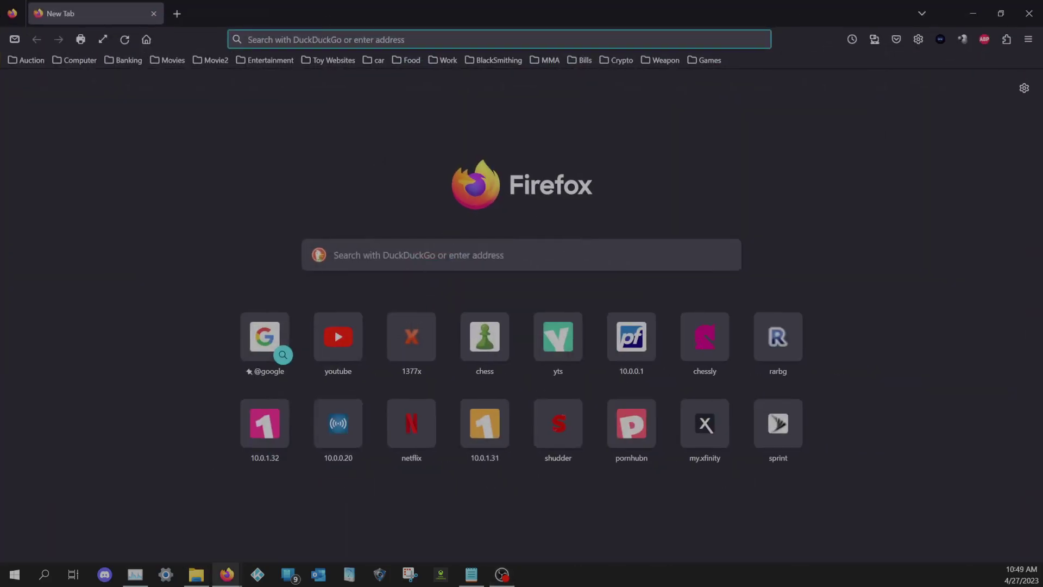
pyautogui.click(395, 244)
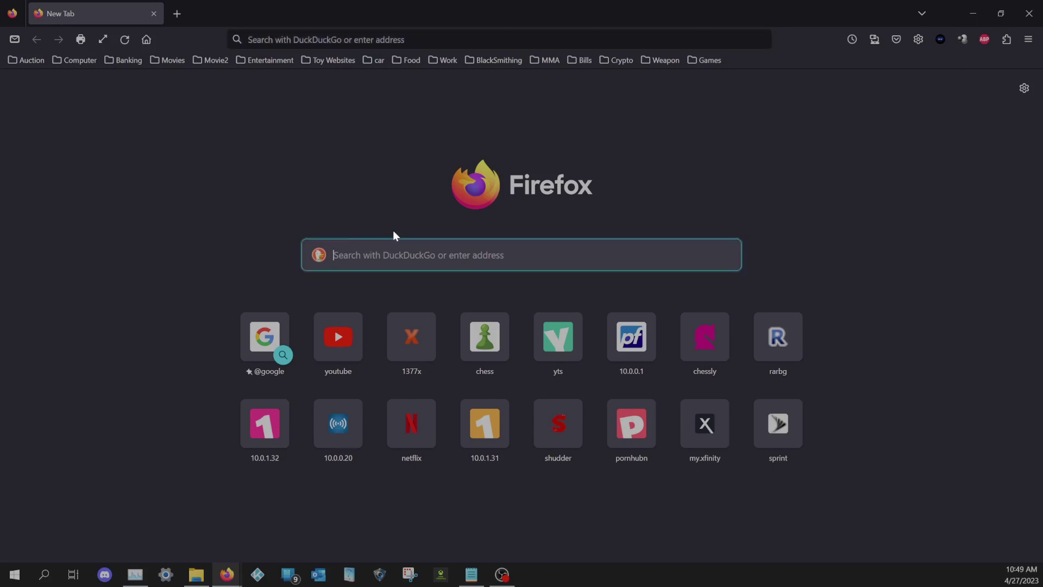
pyautogui.write('LSI rai')
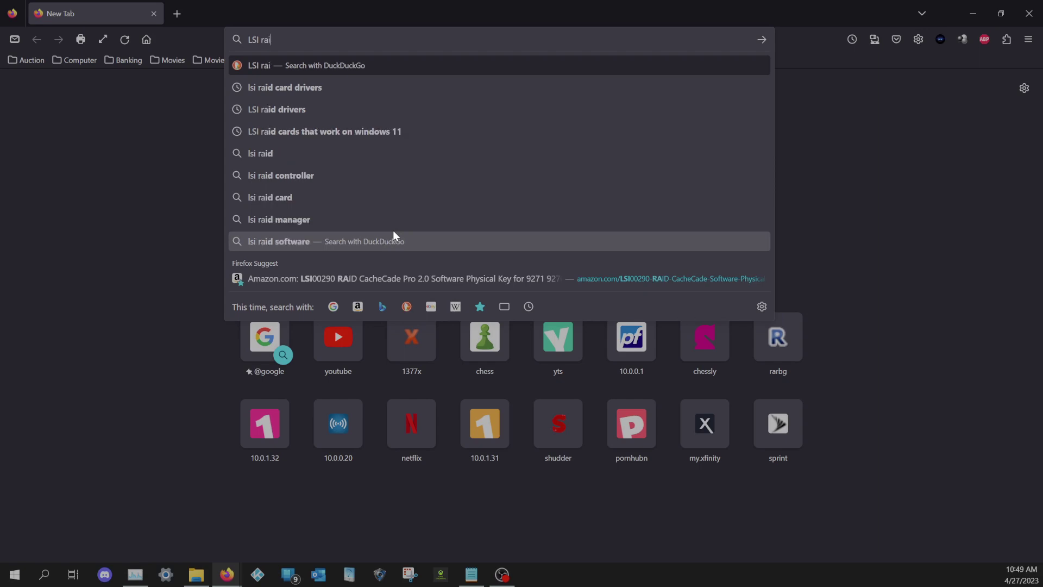
pyautogui.write('ds ')
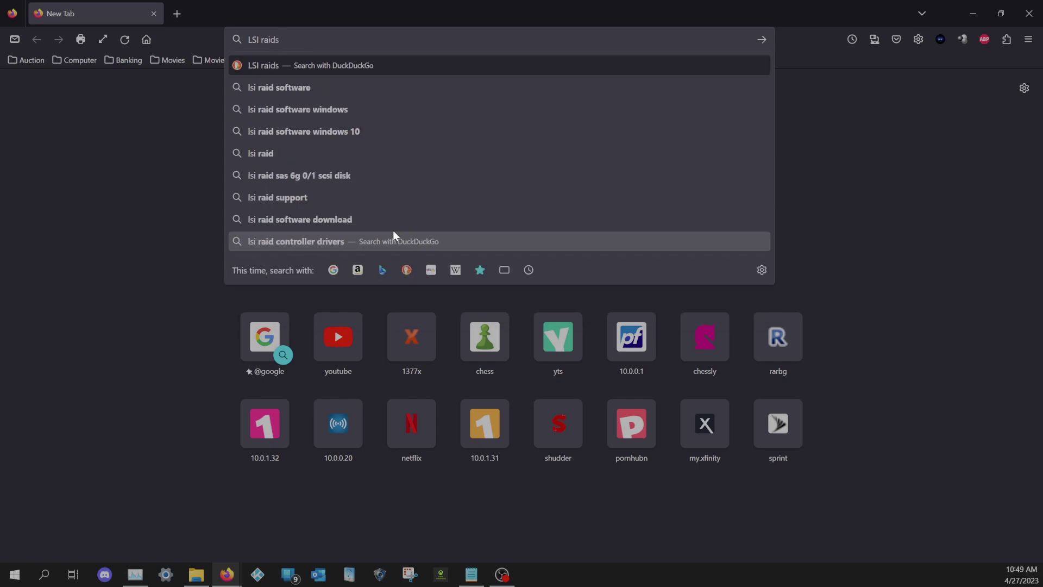
pyautogui.write('9266 8i')
pyautogui.press('Return')
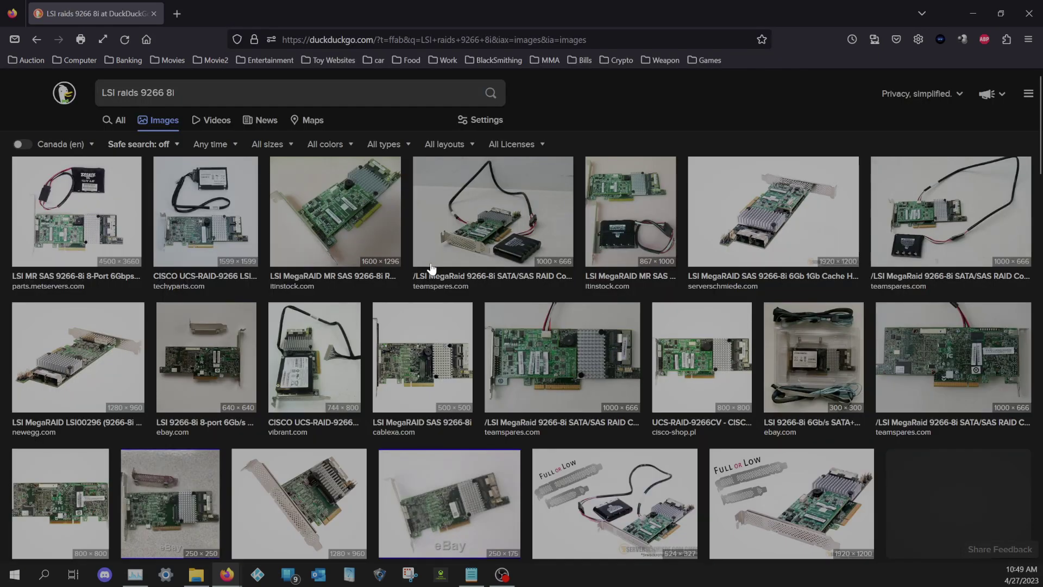
pyautogui.click(122, 231)
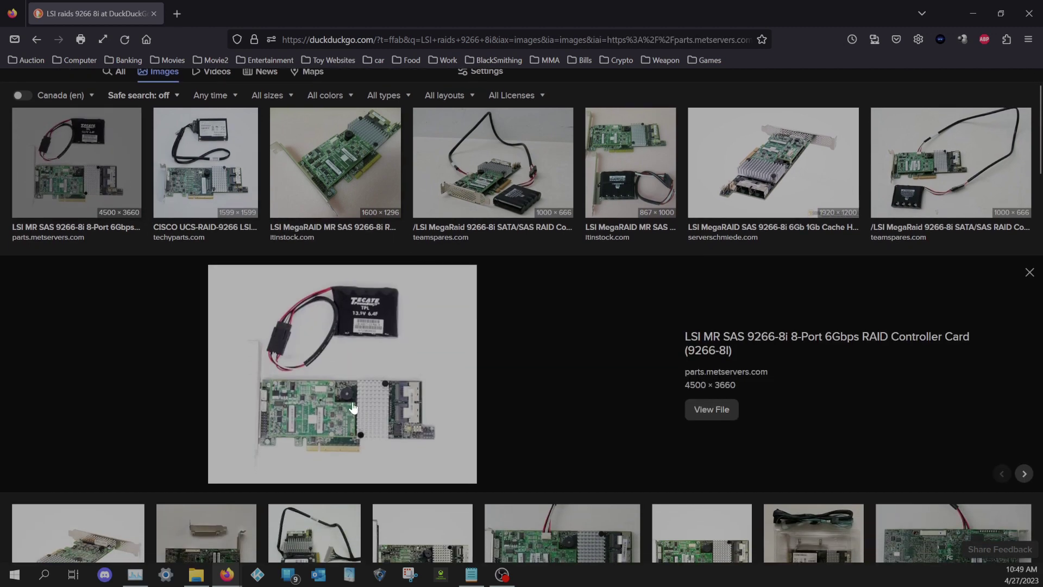
pyautogui.click(239, 175)
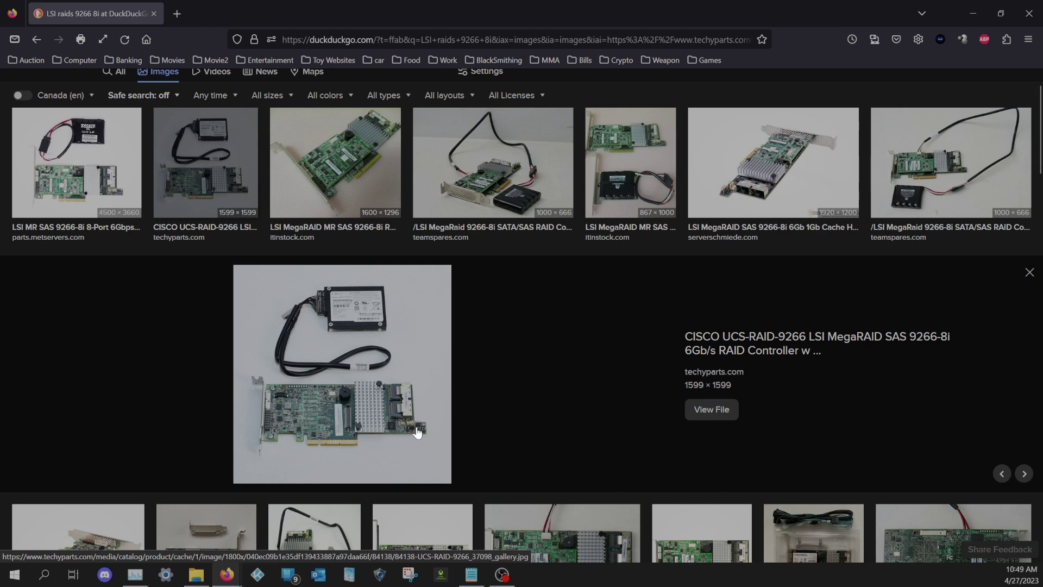
# - Open the bookmarked Amazon listing for the LSI00290 RAID CacheCade Pro 2.0 key in a new tab and compare it with the card picture
pyautogui.click(175, 14)
pyautogui.click(35, 61)
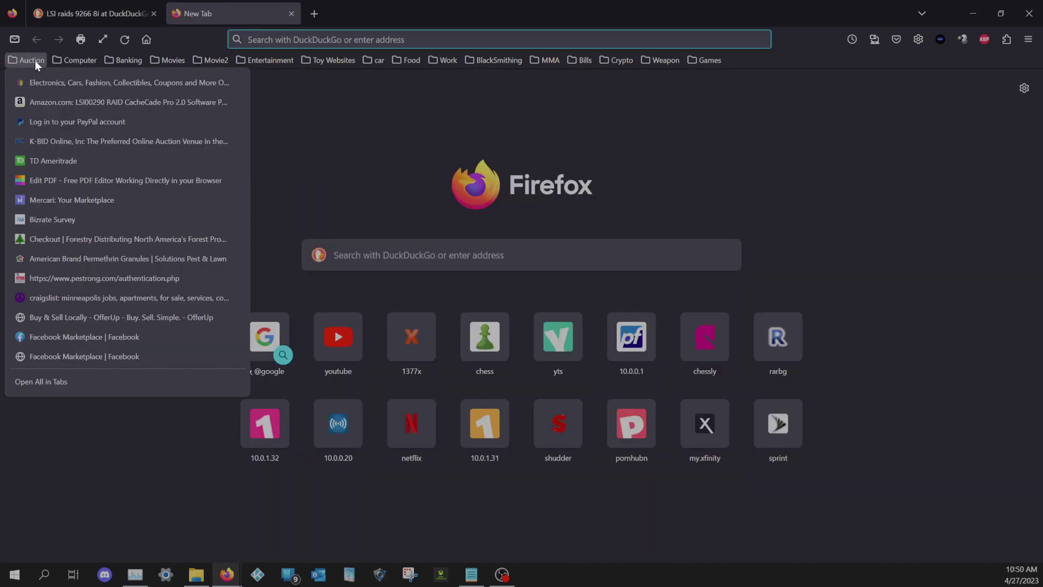
pyautogui.click(55, 106)
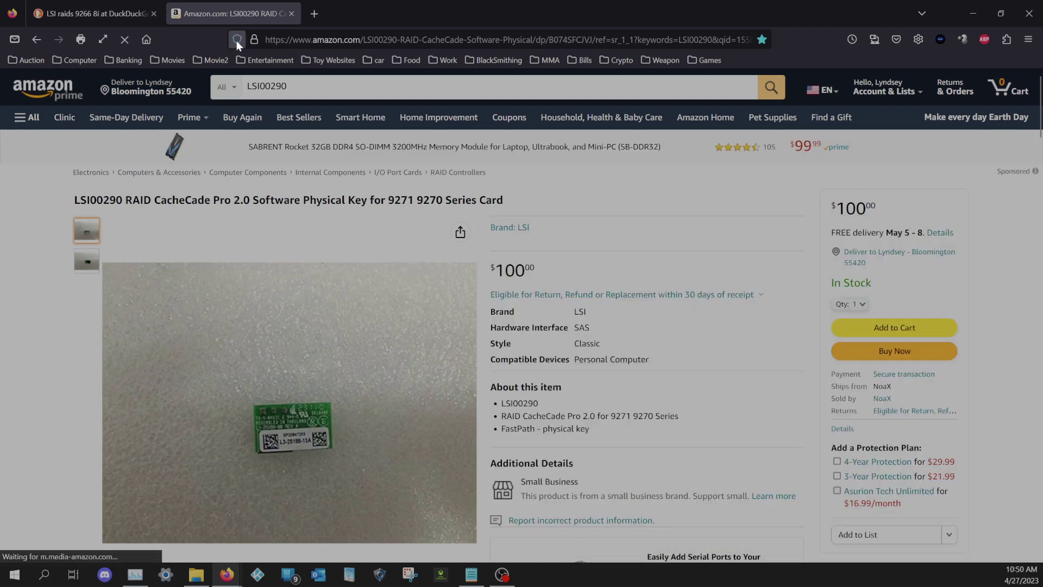
pyautogui.click(90, 12)
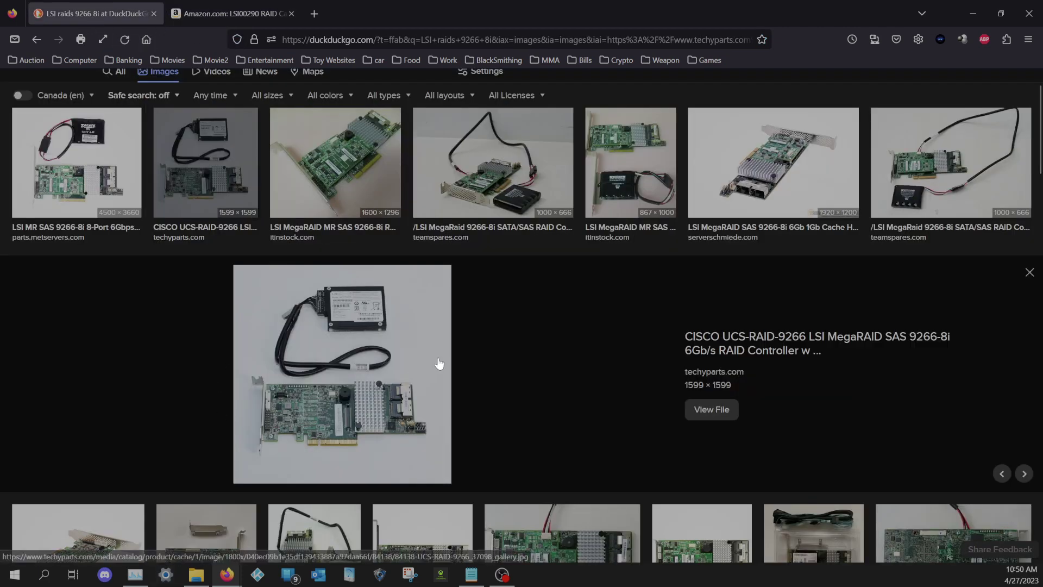
pyautogui.click(233, 16)
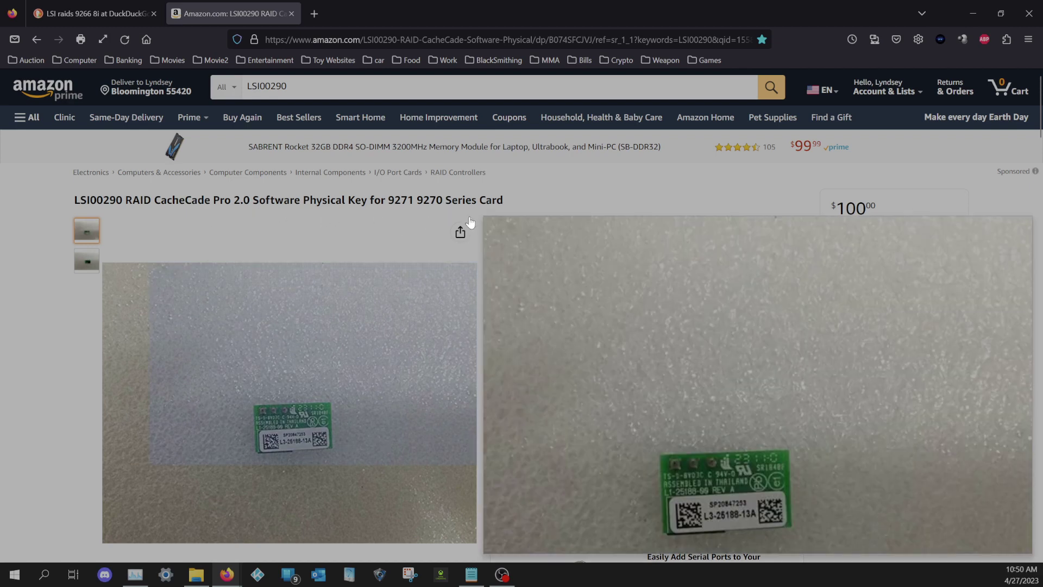
pyautogui.click(114, 16)
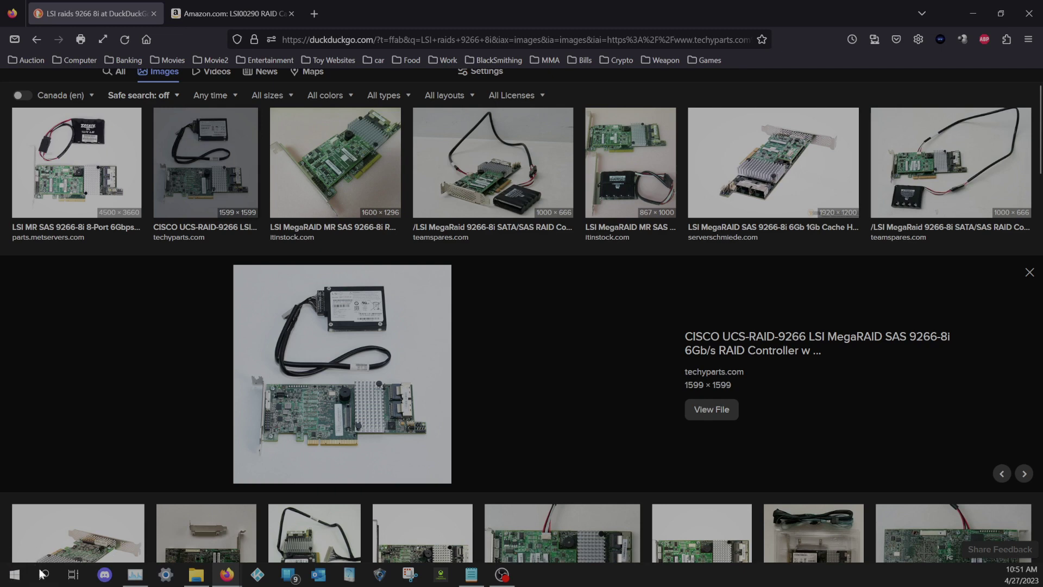
# - Check the Windows specifications on the system About page in Settings, and minimize the window
pyautogui.click(166, 574)
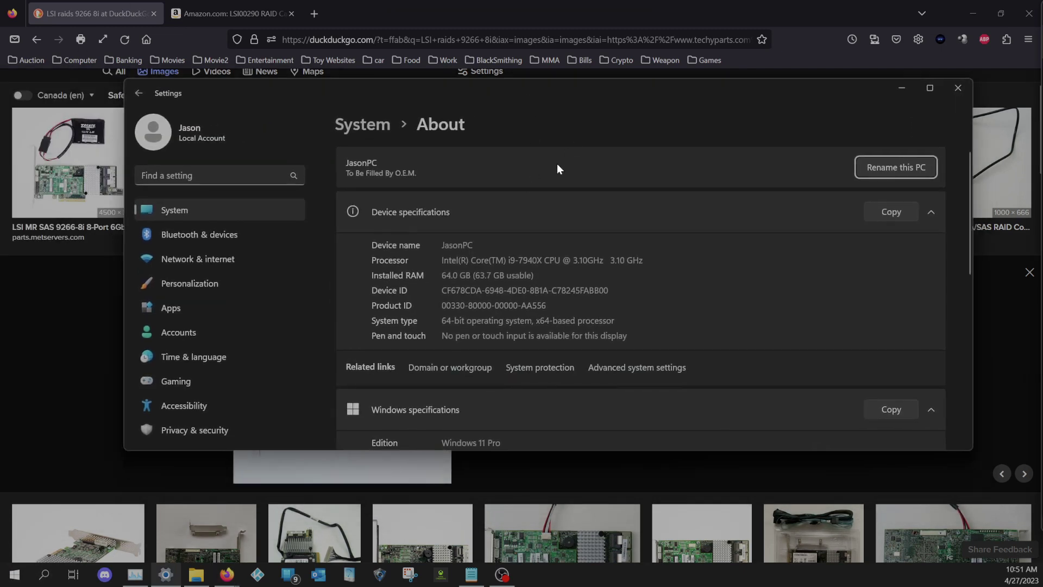
pyautogui.scroll(-5, 557, 168)
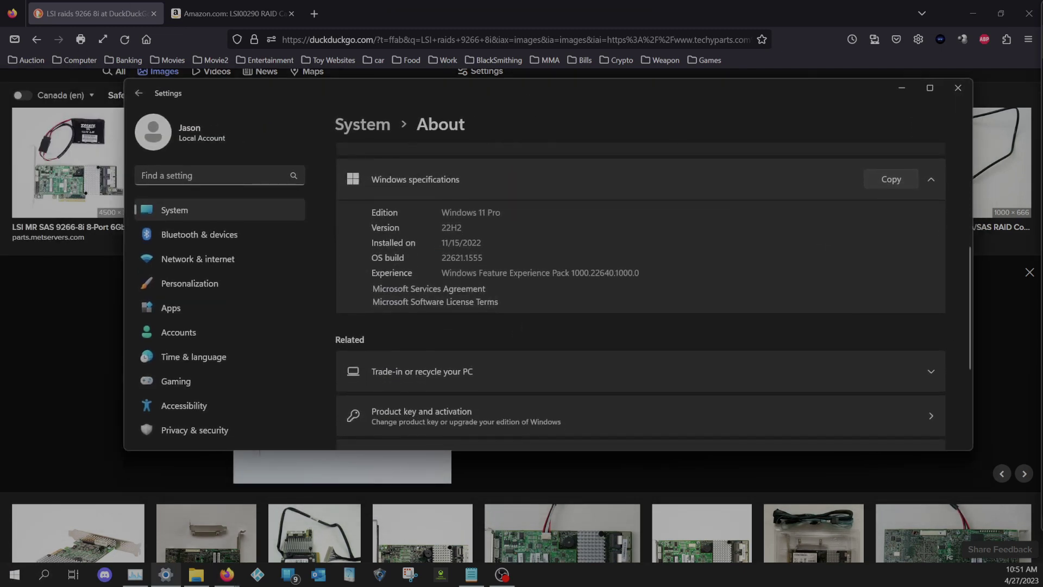
pyautogui.click(903, 90)
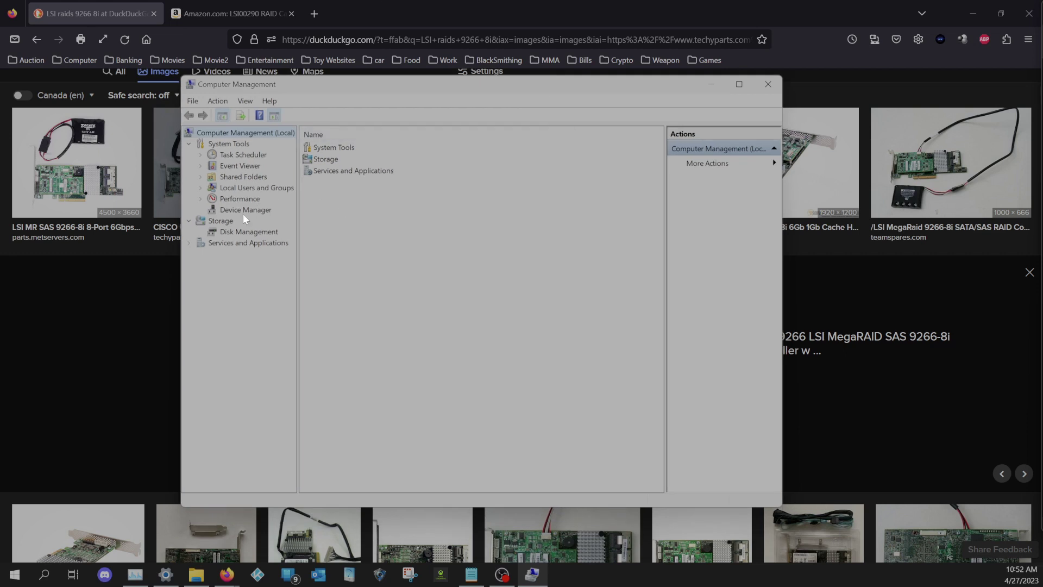
# - In Device Manager, collapse Other devices, expand the storage controllers and select the LSI MegaRAID SAS 9266-8i
pyautogui.click(243, 213)
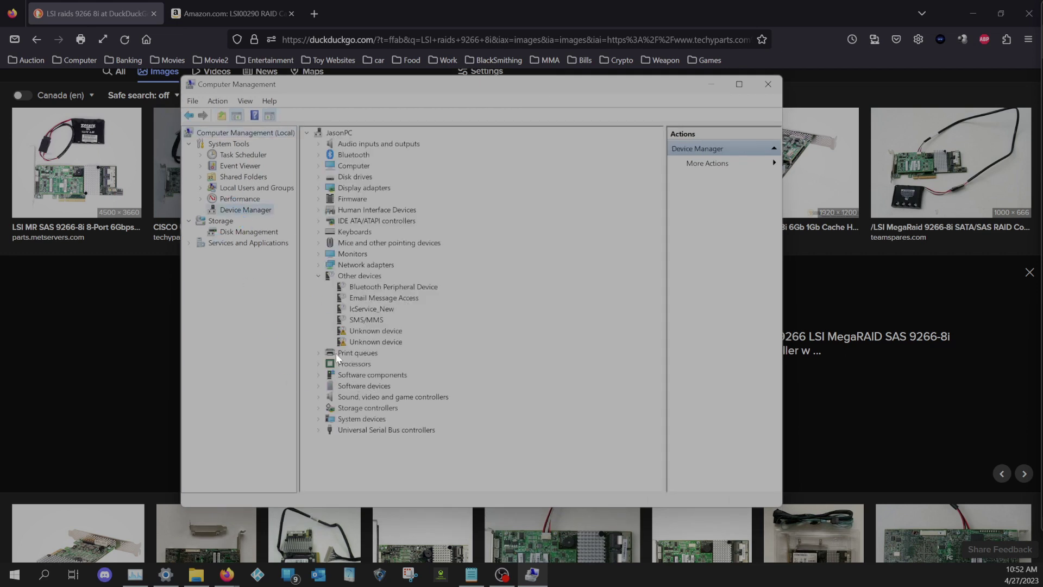
pyautogui.click(317, 276)
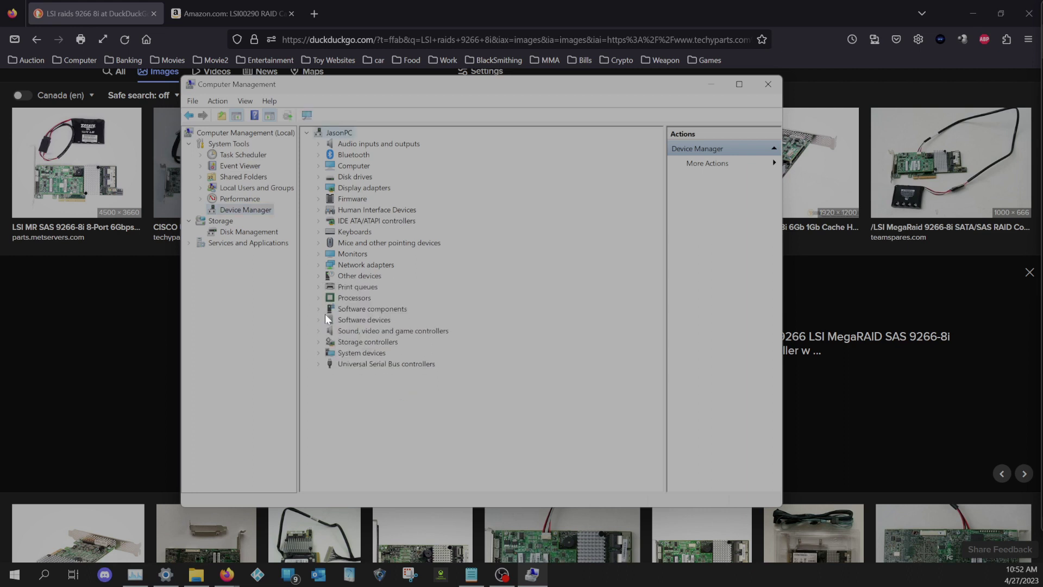
pyautogui.click(319, 342)
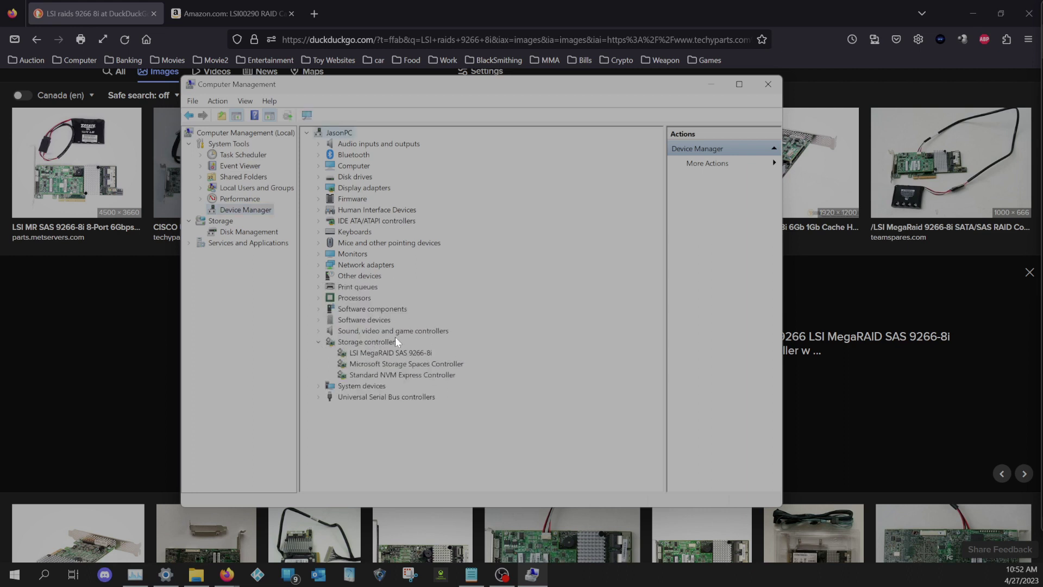
pyautogui.click(356, 354)
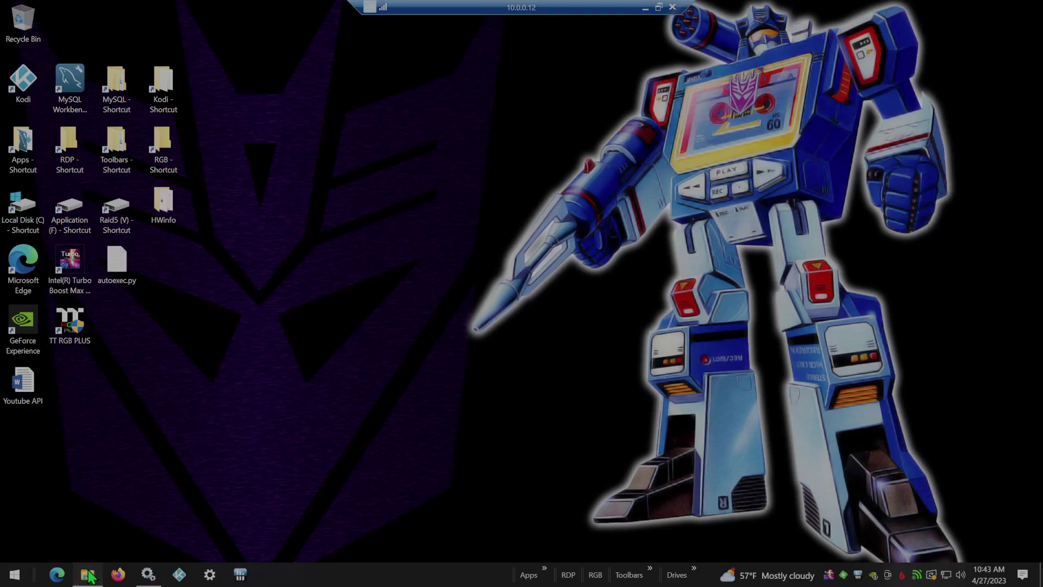
# - On the remote computer 10.0.0.12, open the management console for This PC from File Explorer
pyautogui.click(87, 574)
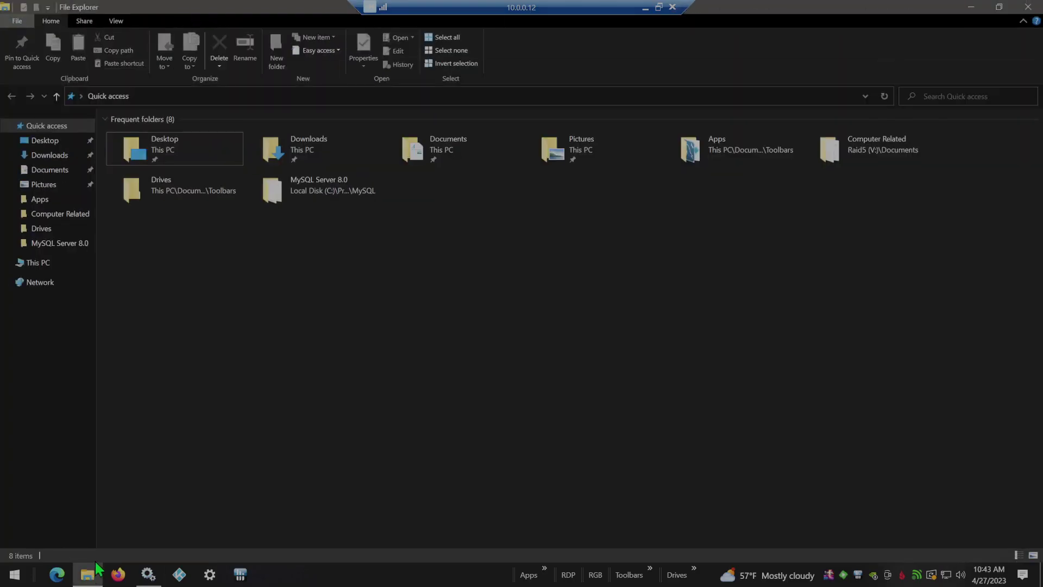
pyautogui.rightClick(48, 268)
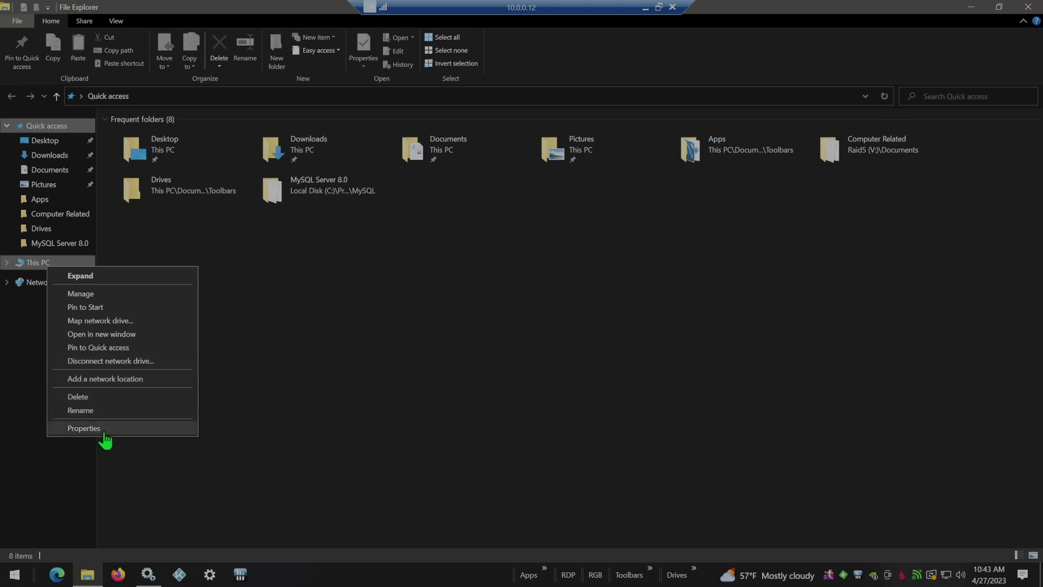
pyautogui.click(76, 296)
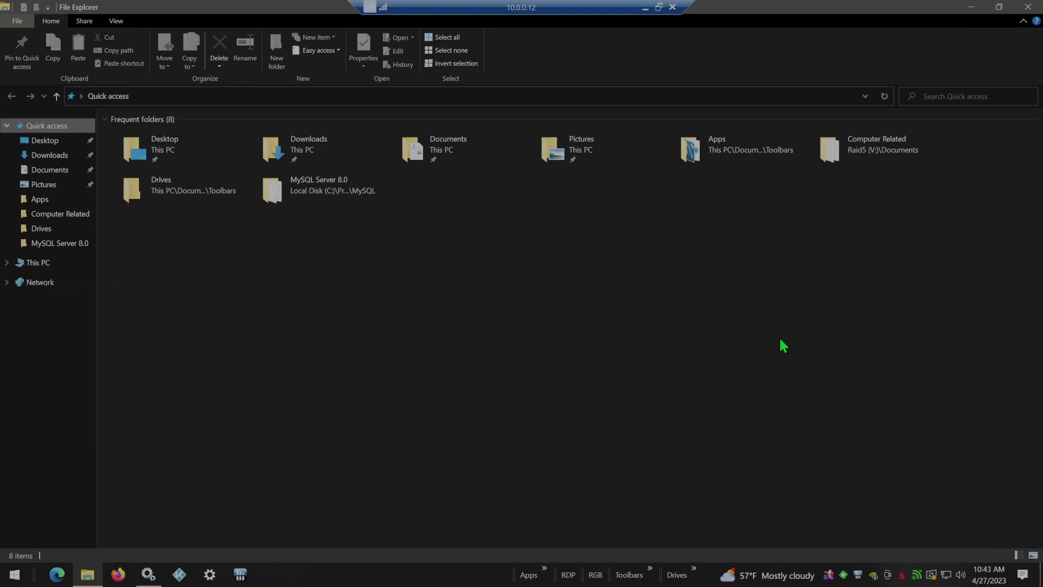
pyautogui.click(89, 576)
pyautogui.press('super+Pause')
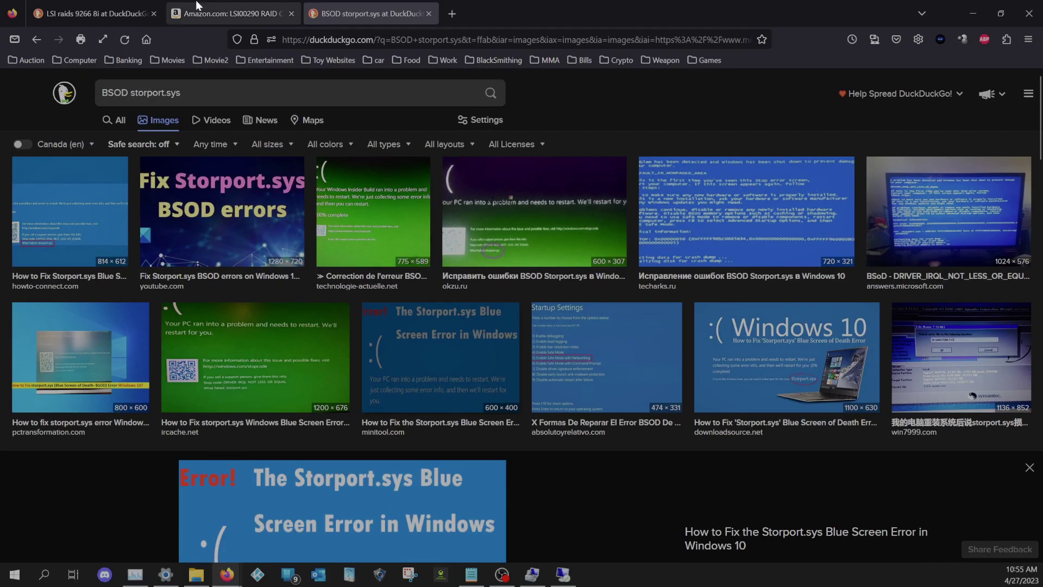
pyautogui.moveTo(181, 92); pyautogui.dragTo(130, 93)
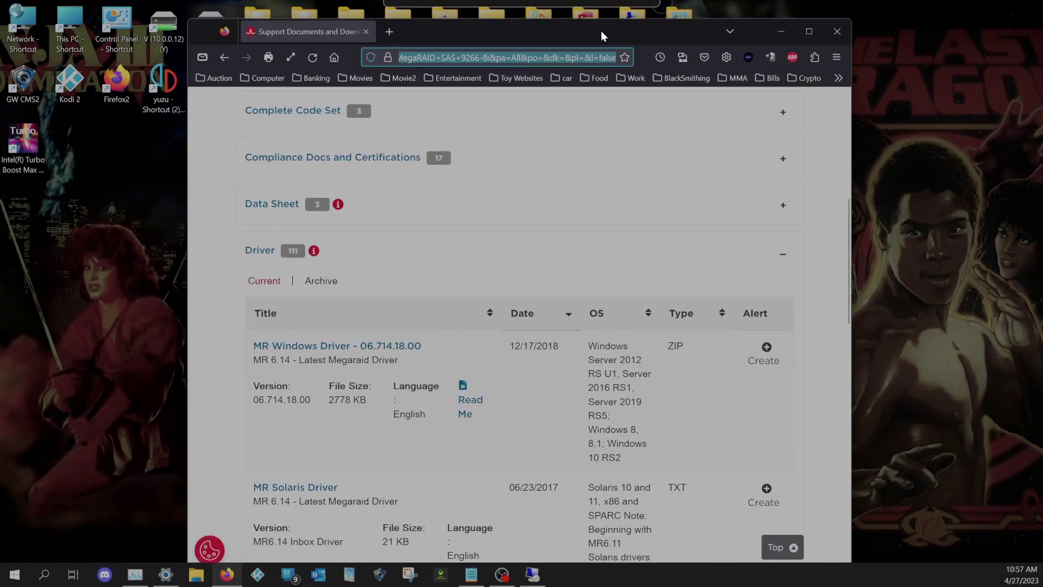
# - Enlarge the Broadcom support downloads window for the MegaRAID SAS 9266-8i and view the page from its beginning
pyautogui.moveTo(603, 35); pyautogui.dragTo(698, 45)
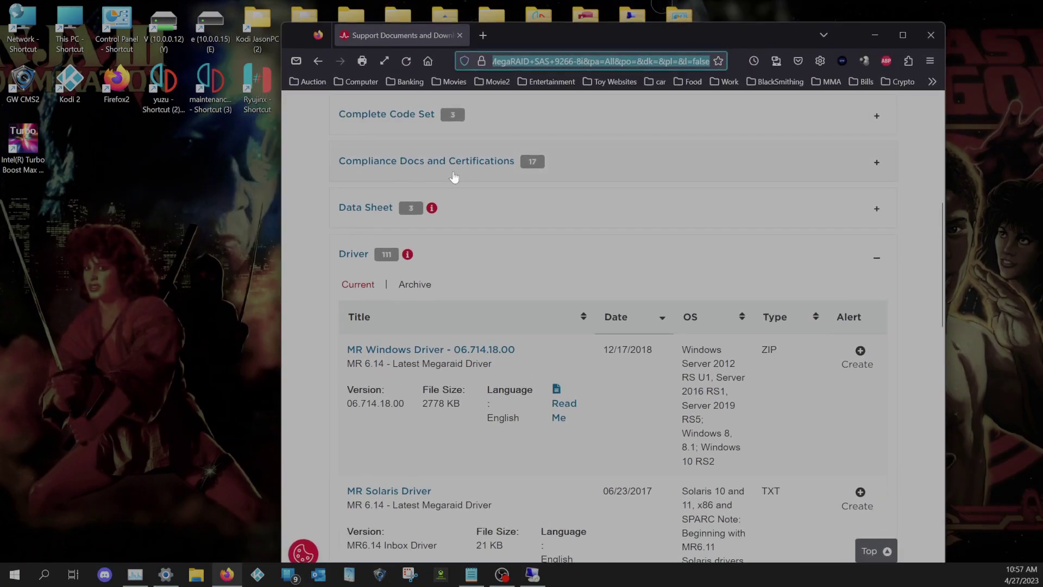
pyautogui.scroll(10, 517, 180)
pyautogui.doubleClick(727, 30)
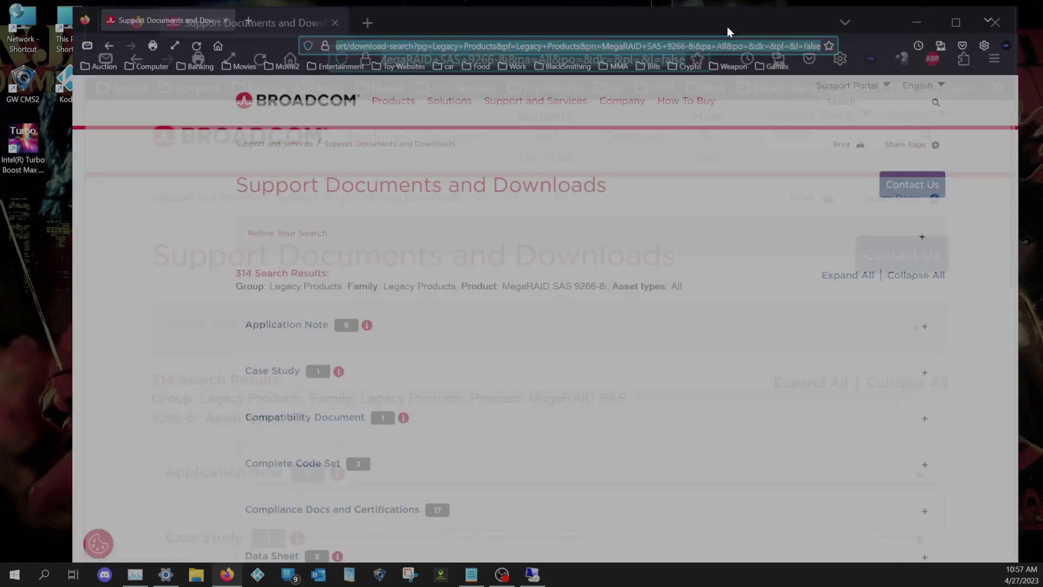
pyautogui.moveTo(601, 12); pyautogui.dragTo(1042, 38)
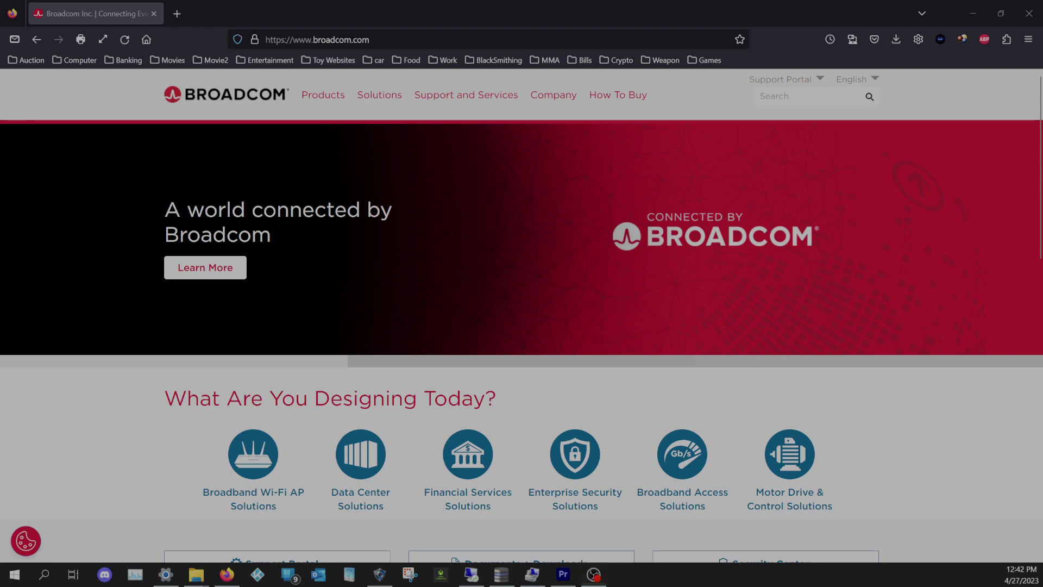
# - Open Broadcom's Support Documents and Downloads page and filter it by the Legacy Products group and the All Legacy Products family
pyautogui.click(465, 103)
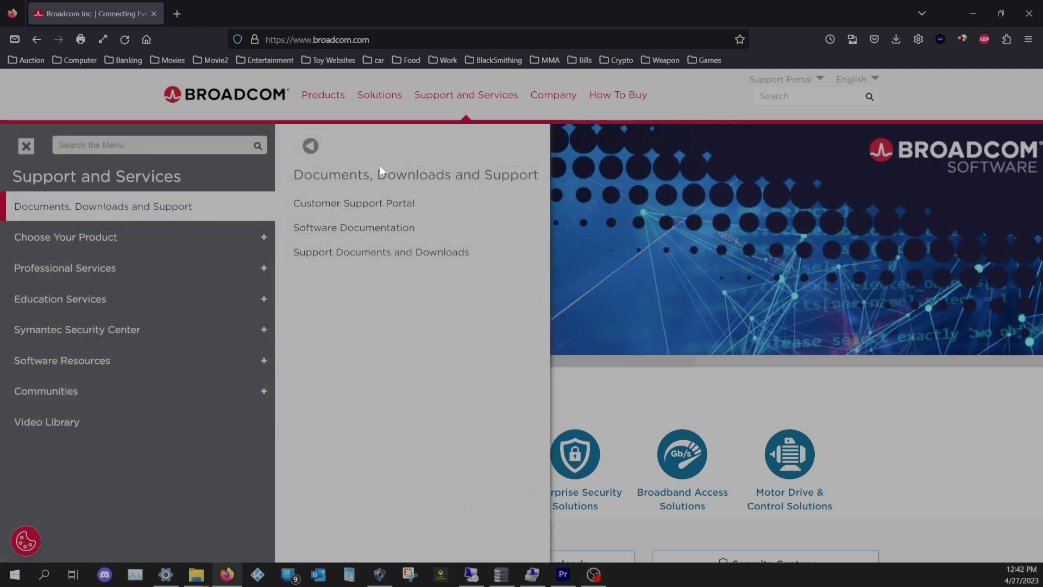
pyautogui.click(349, 256)
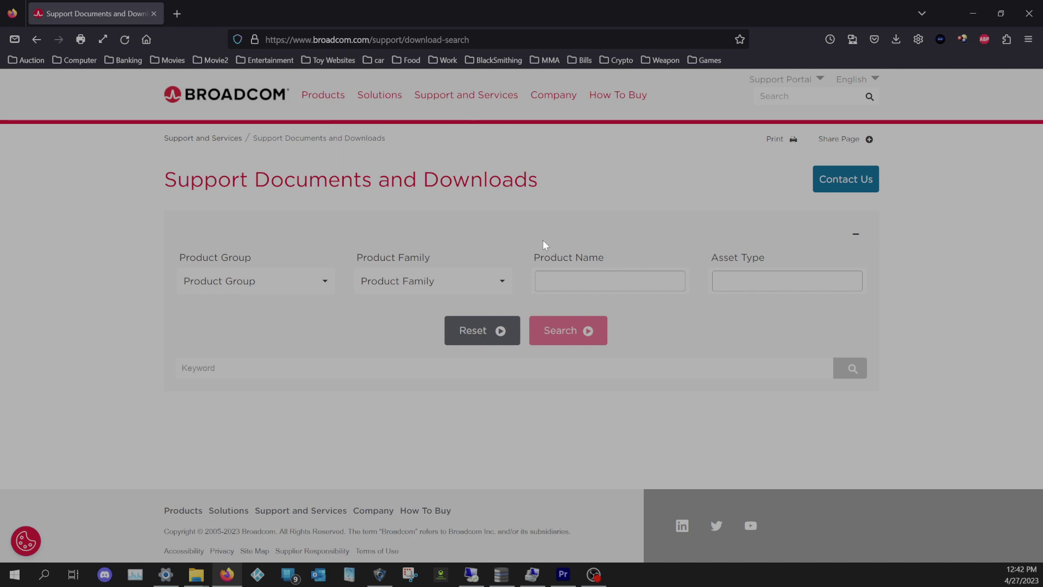
pyautogui.click(291, 282)
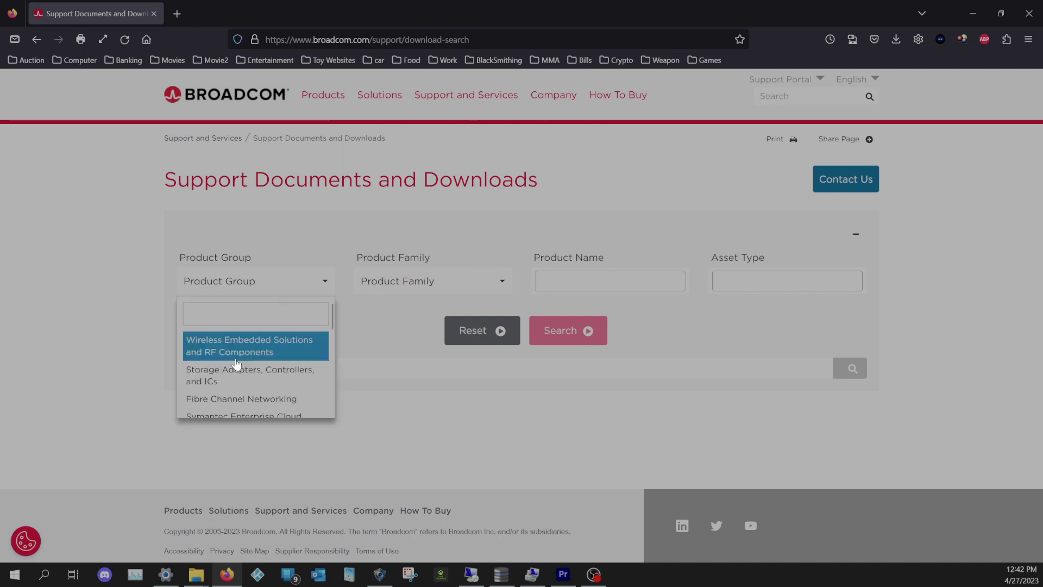
pyautogui.scroll(-5, 235, 366)
pyautogui.click(232, 410)
pyautogui.click(396, 287)
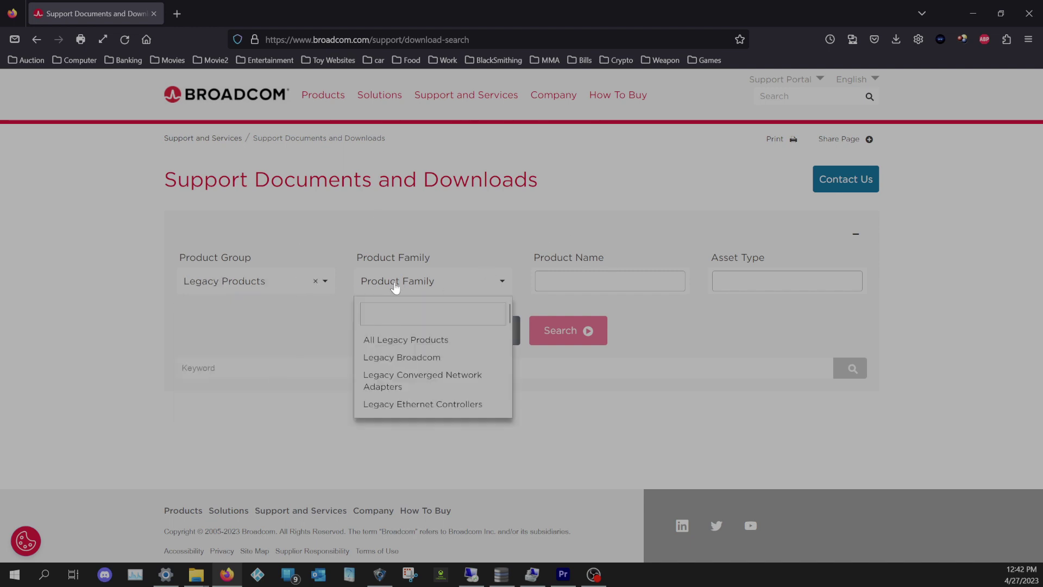
pyautogui.click(397, 341)
# - Look up 9266 as the product name, choose MegaRAID SAS 9266-8i and run the download search
pyautogui.click(660, 280)
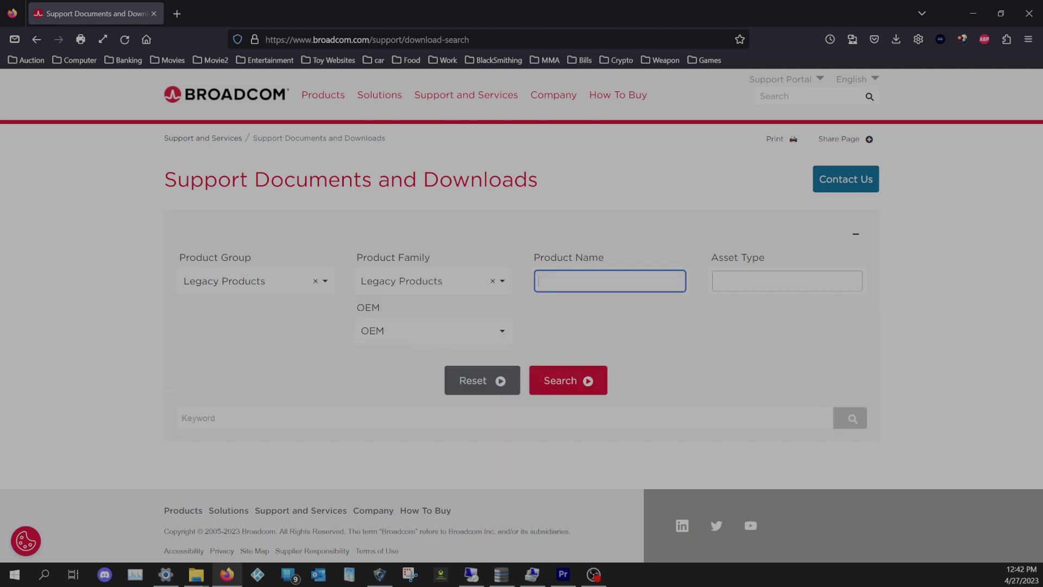
pyautogui.write('9266')
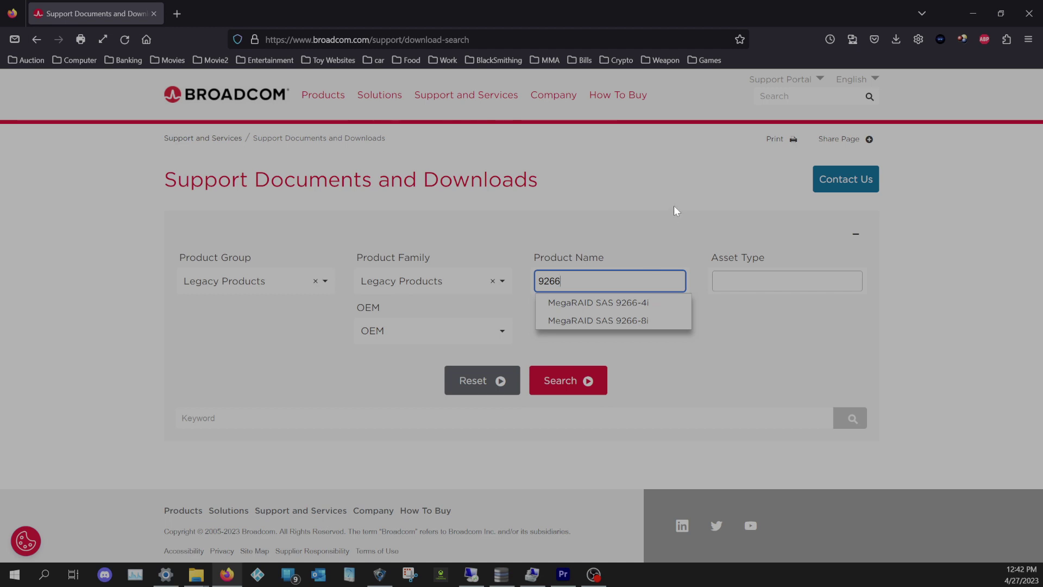
pyautogui.click(643, 321)
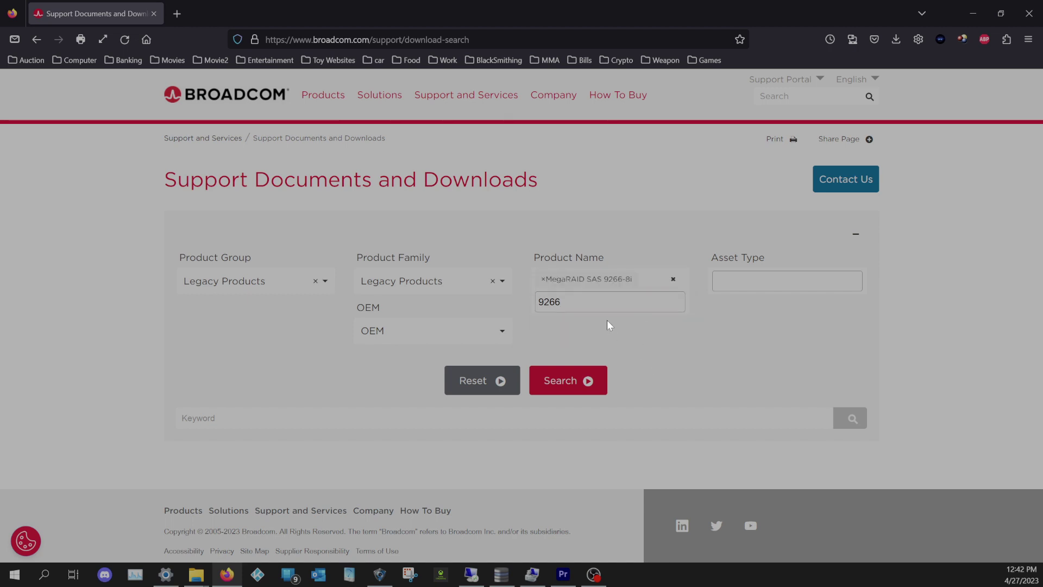
pyautogui.click(544, 381)
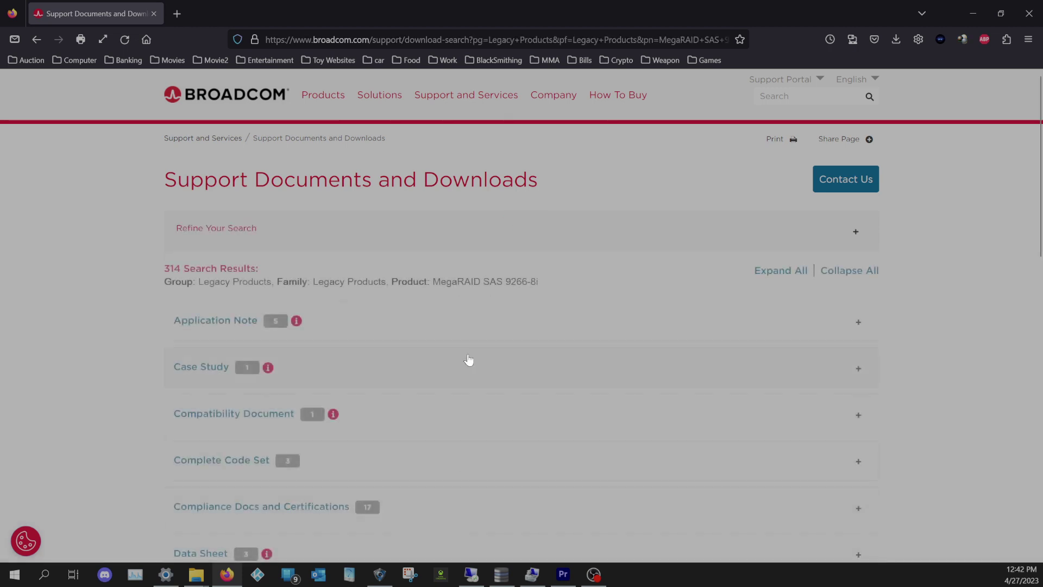
# - Expand the Driver category in the MegaRAID SAS 9266-8i download results
pyautogui.scroll(-4, 427, 302)
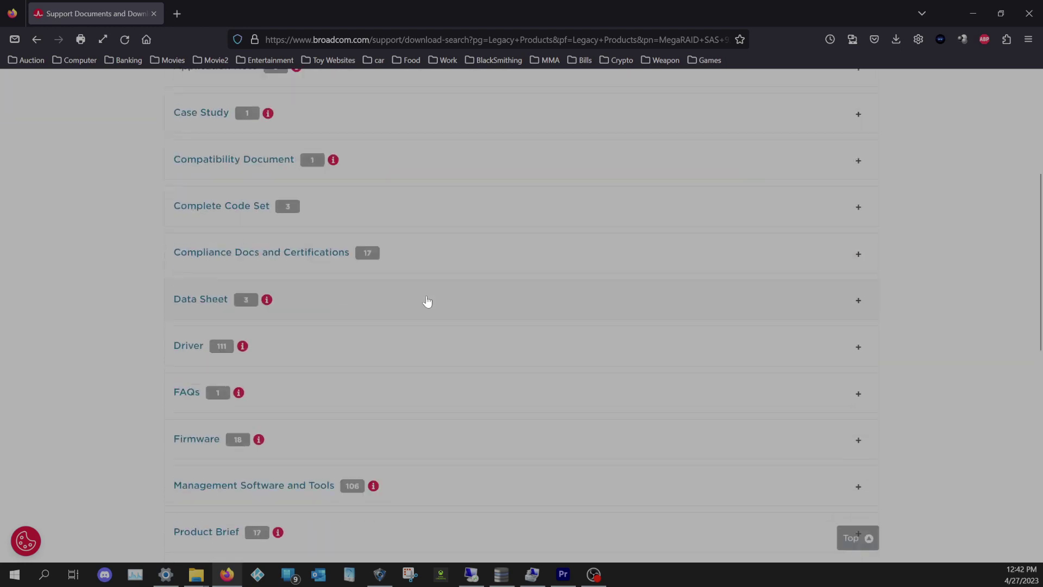
pyautogui.click(190, 348)
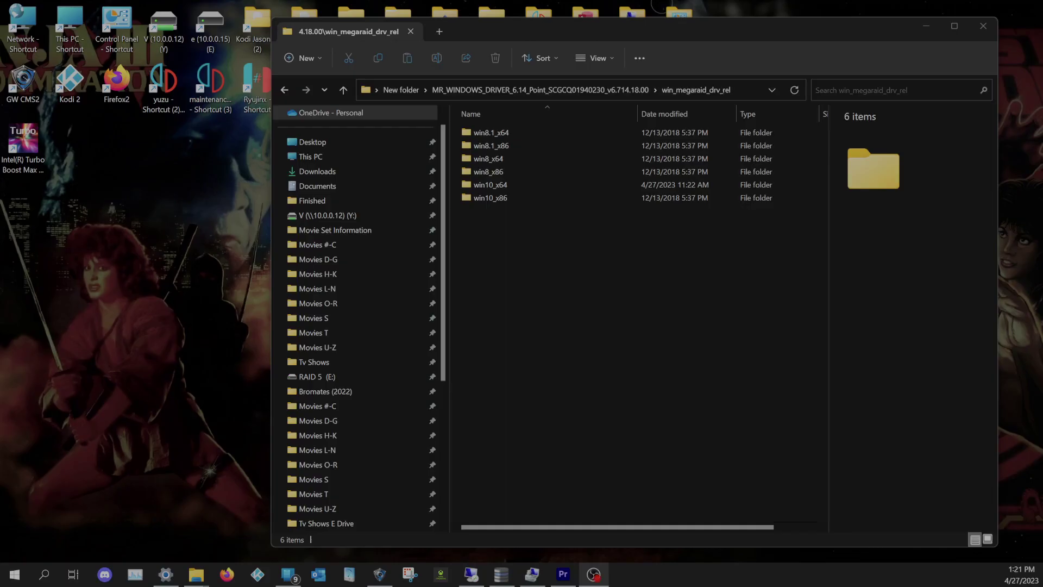
# - In File Explorer, open the win10_x64 driver folder and view the install option of the MegaSAS2 setup information file without running it
pyautogui.doubleClick(485, 187)
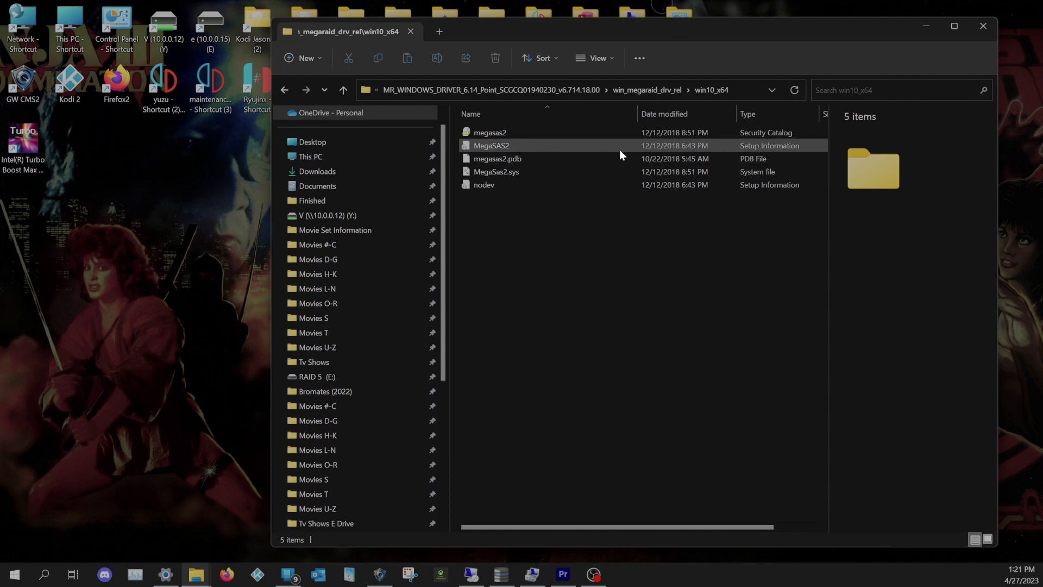
pyautogui.click(489, 147)
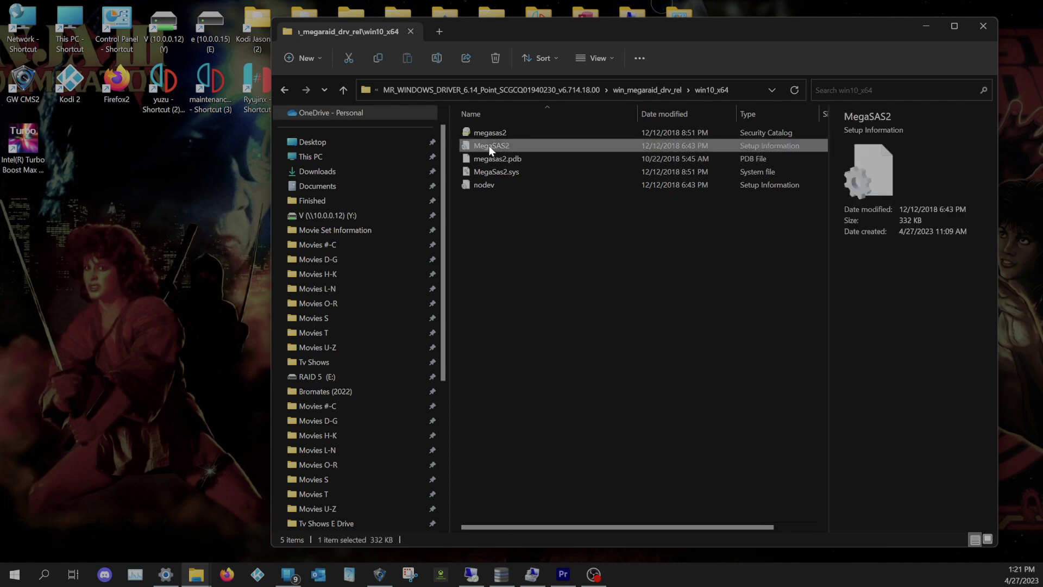
pyautogui.rightClick(490, 147)
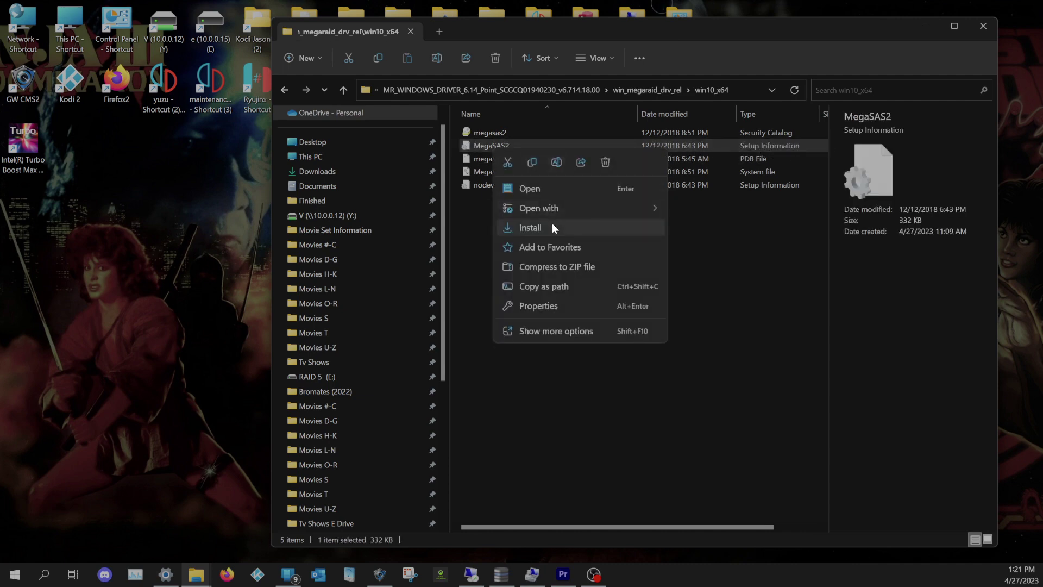
pyautogui.click(544, 335)
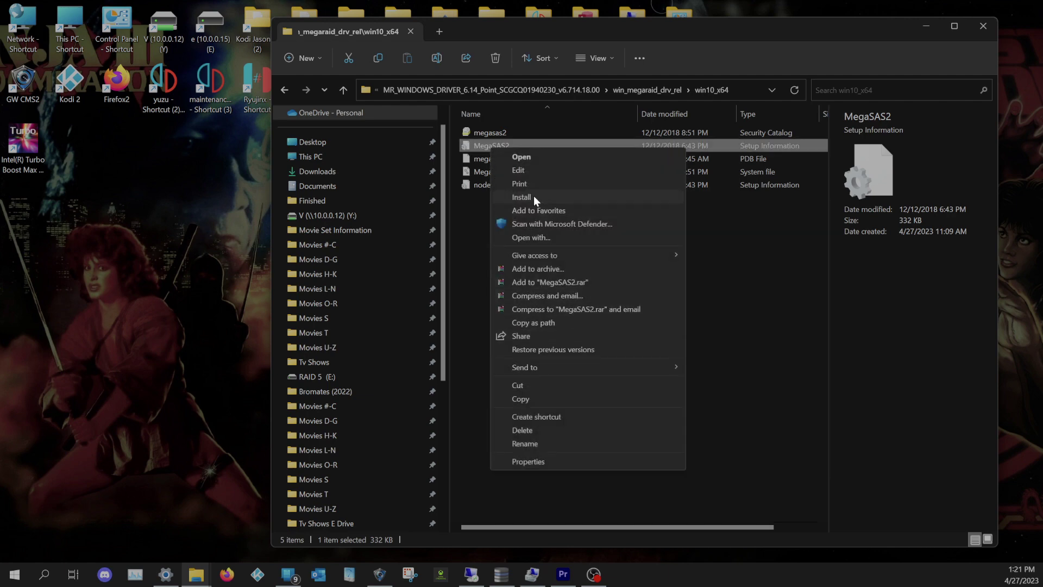
pyautogui.click(477, 230)
pyautogui.click(477, 230)
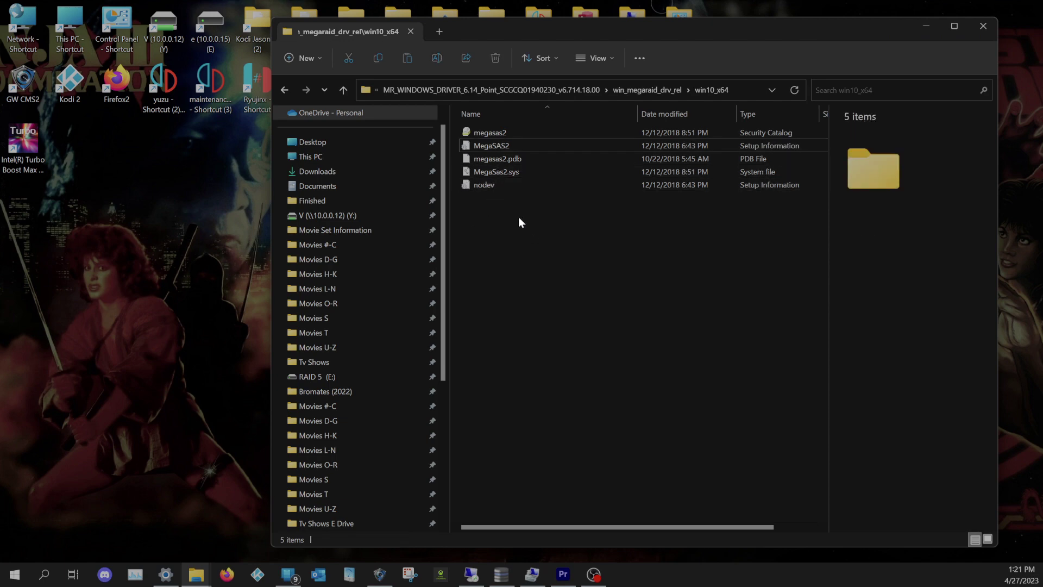
# - Look at the nodev and MegaSAS2 setup information files and review the actions offered for MegaSAS2
pyautogui.click(493, 187)
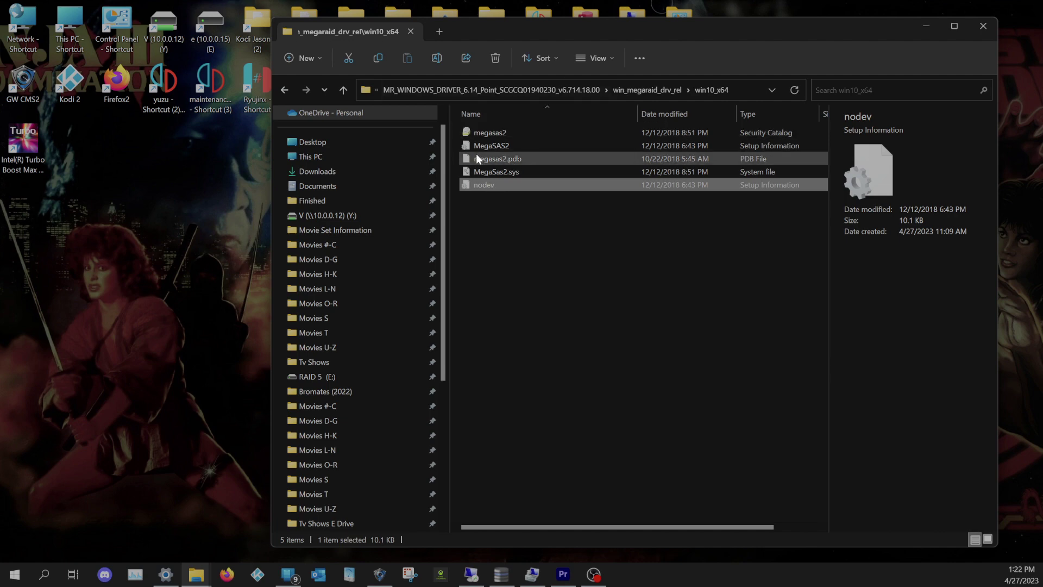
pyautogui.click(498, 151)
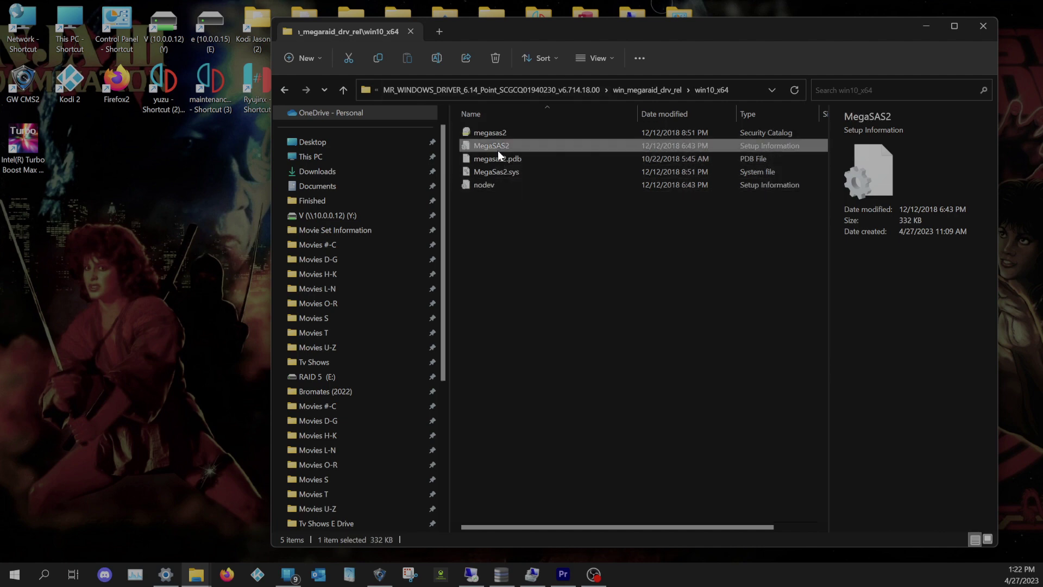
pyautogui.rightClick(498, 150)
pyautogui.moveTo(542, 206)
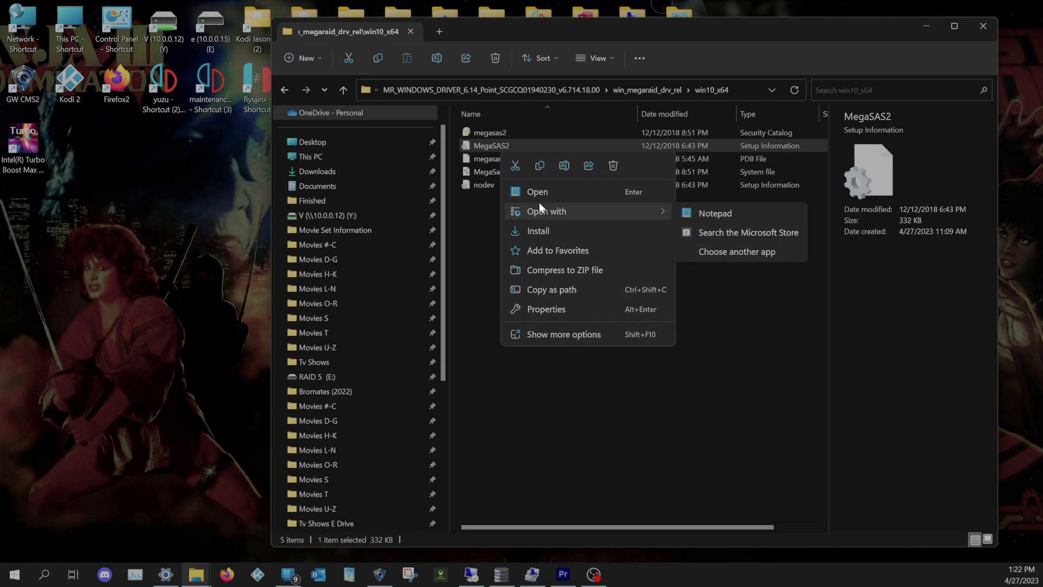
# - Switch to the Video Projects File Explorer window and open the management console for This PC
pyautogui.click(196, 575)
pyautogui.click(98, 515)
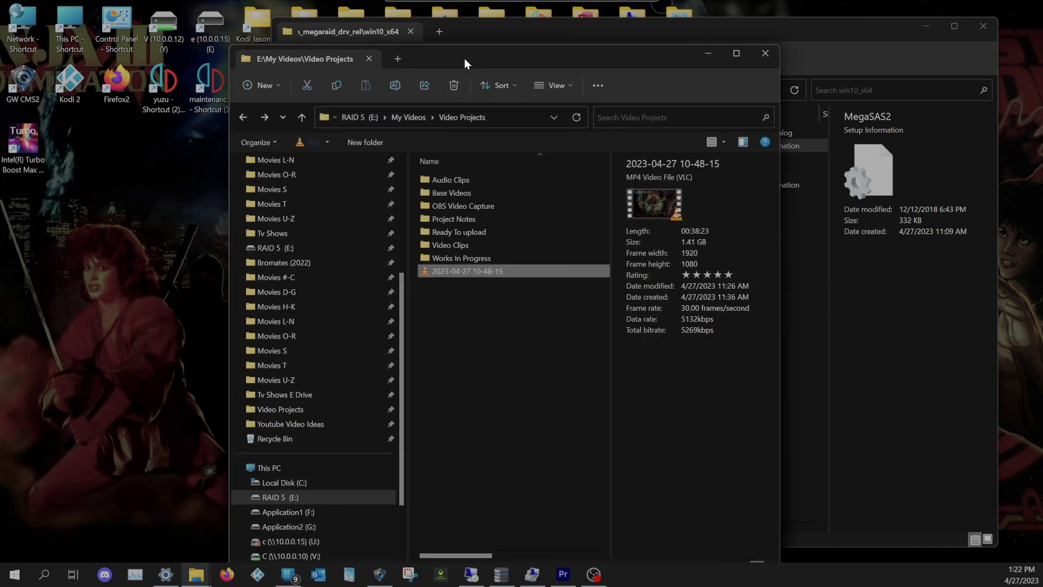
pyautogui.rightClick(267, 468)
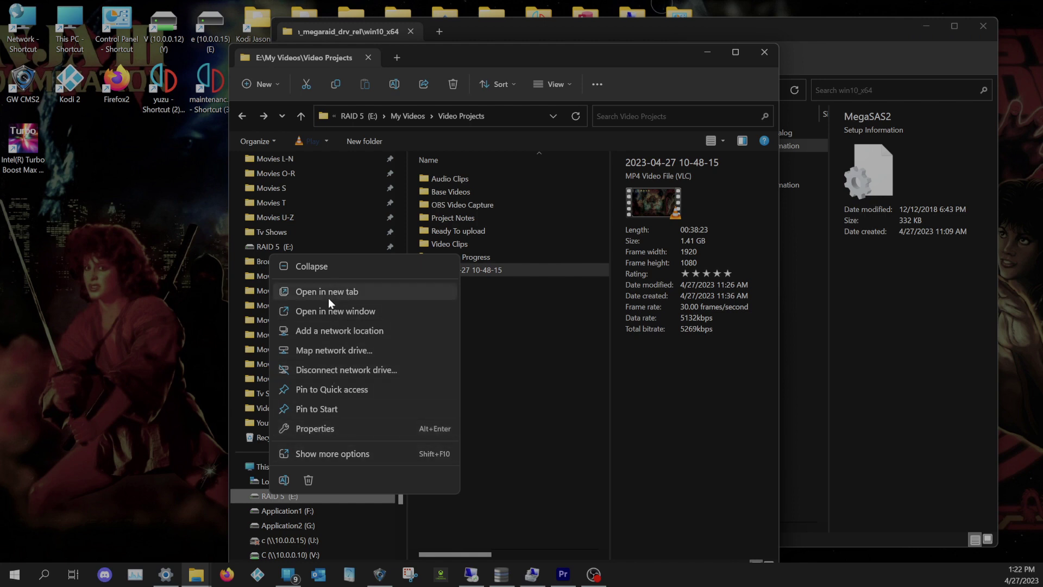
pyautogui.click(321, 457)
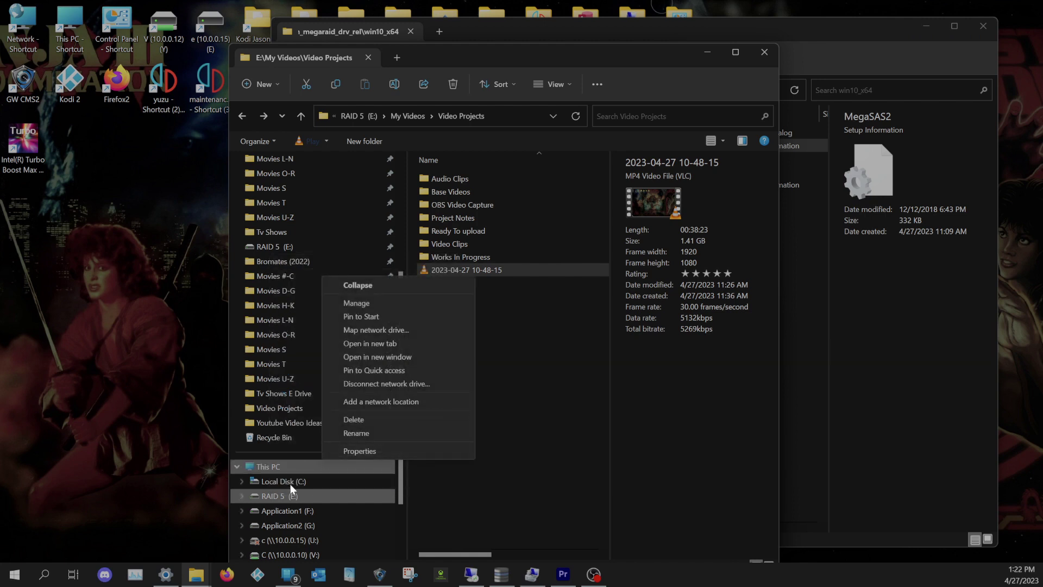
pyautogui.click(162, 447)
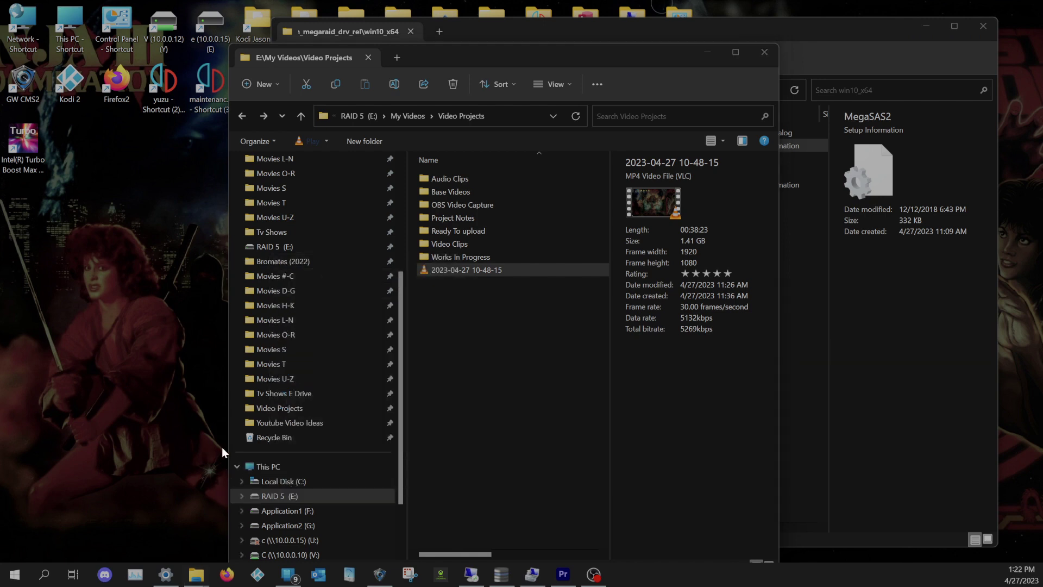
pyautogui.rightClick(265, 468)
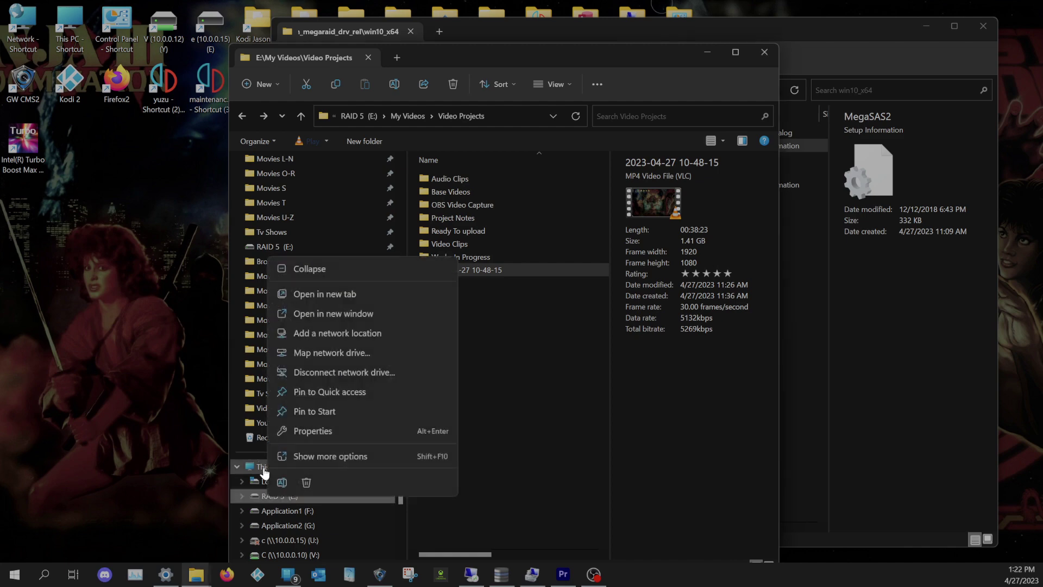
pyautogui.click(326, 456)
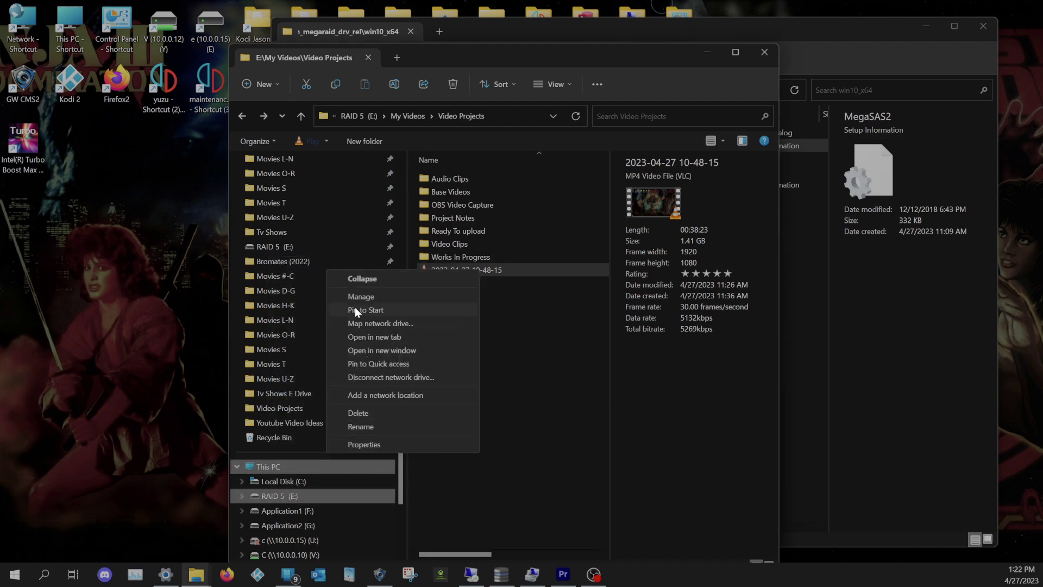
pyautogui.click(361, 294)
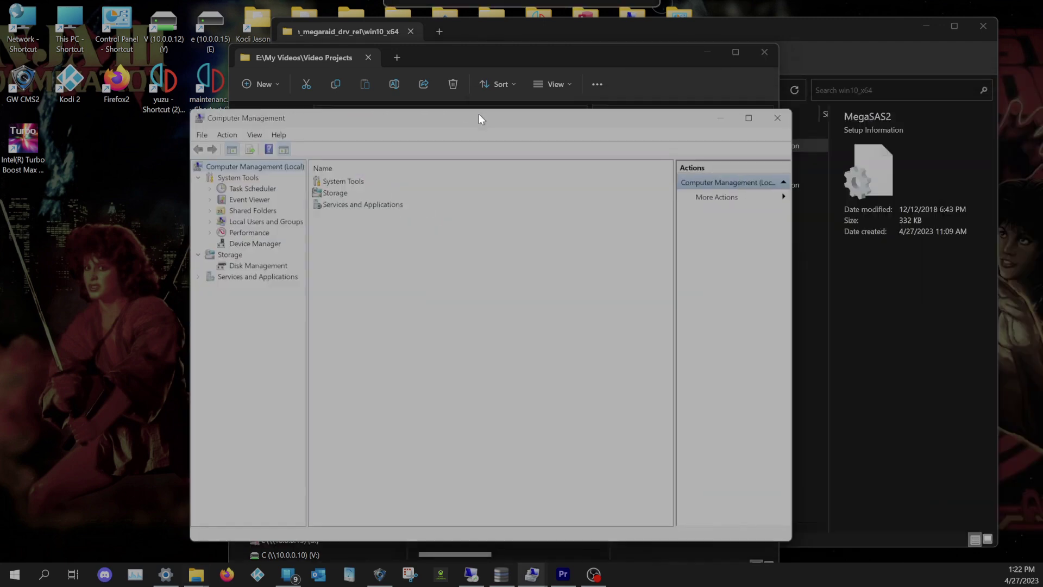
# - Open Device Manager in Computer Management, expand Storage controllers and select the LSI MegaRAID SAS 9266-8i
pyautogui.moveTo(478, 113); pyautogui.dragTo(316, 102)
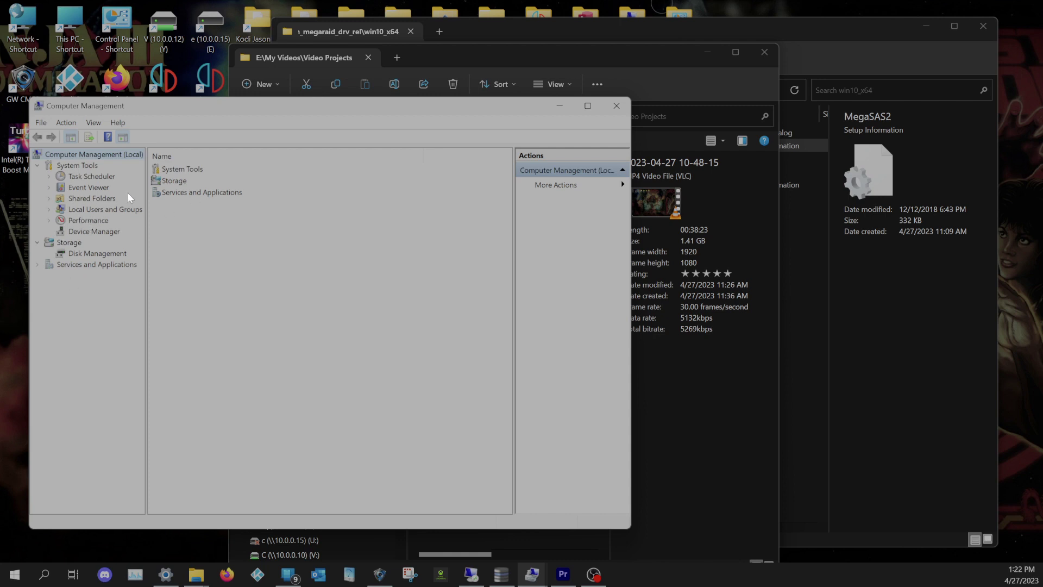
pyautogui.click(106, 228)
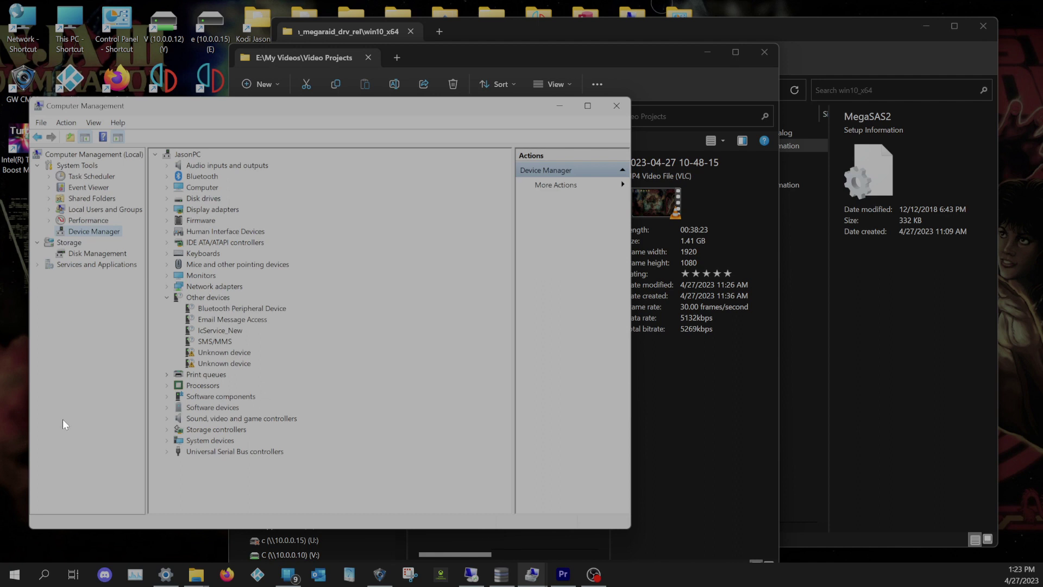
pyautogui.click(167, 396)
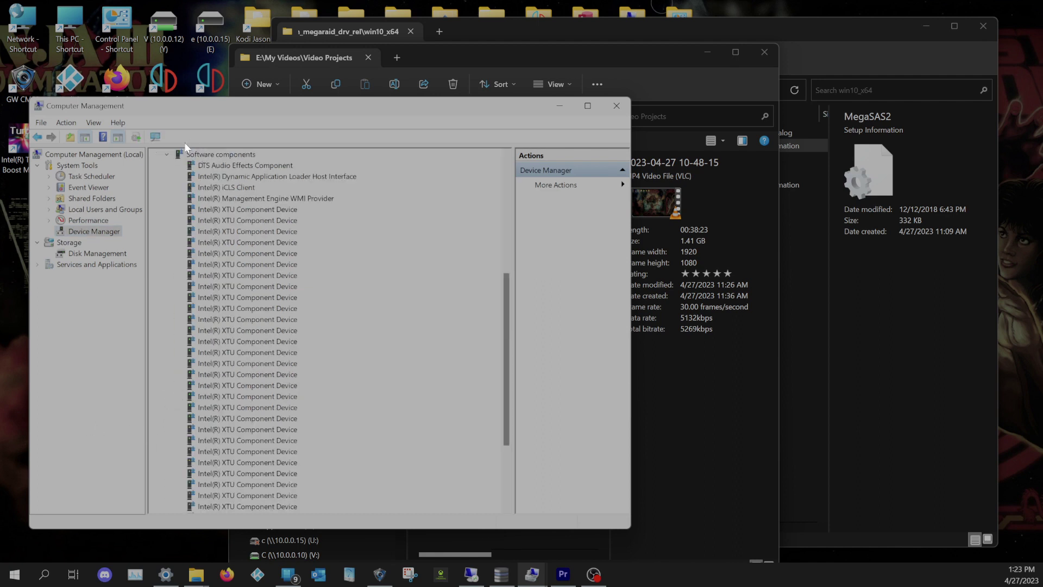
pyautogui.click(167, 154)
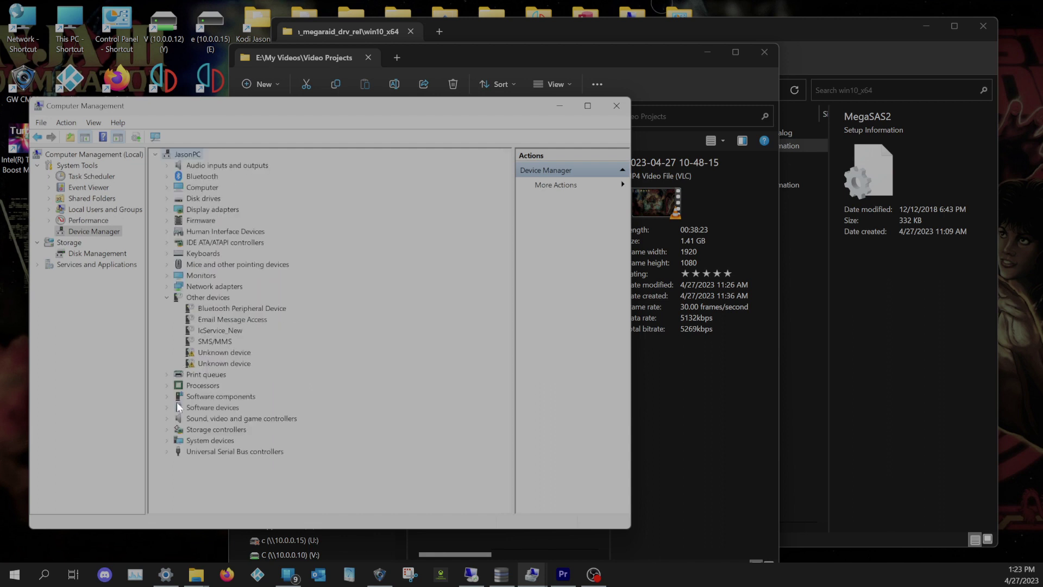
pyautogui.click(167, 429)
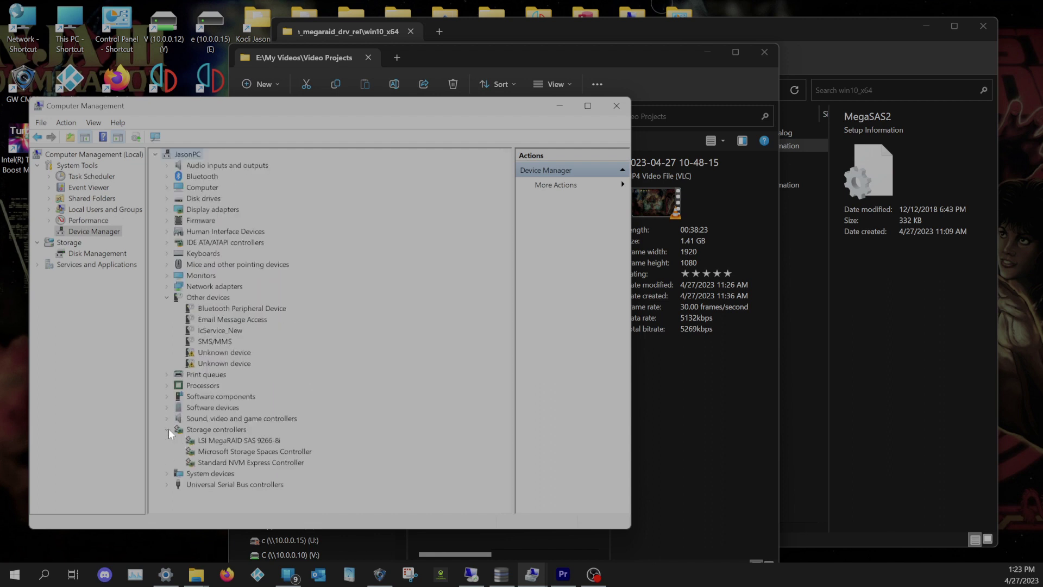
pyautogui.click(230, 440)
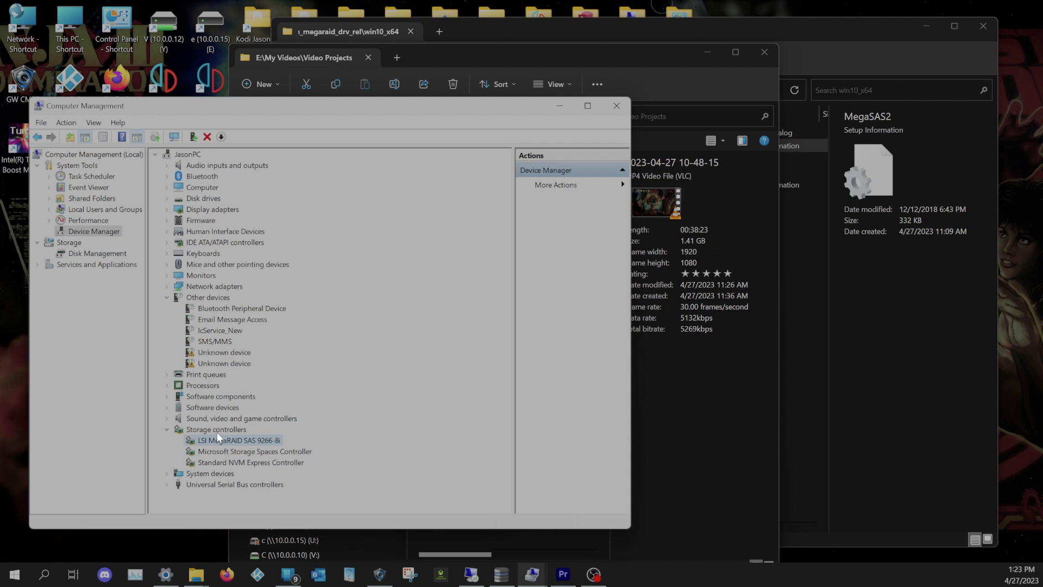
# - Start a manual driver update for the LSI MegaRAID SAS 9266-8i, choose the win10_x64 folder as the driver location and cancel the wizard
pyautogui.rightClick(243, 439)
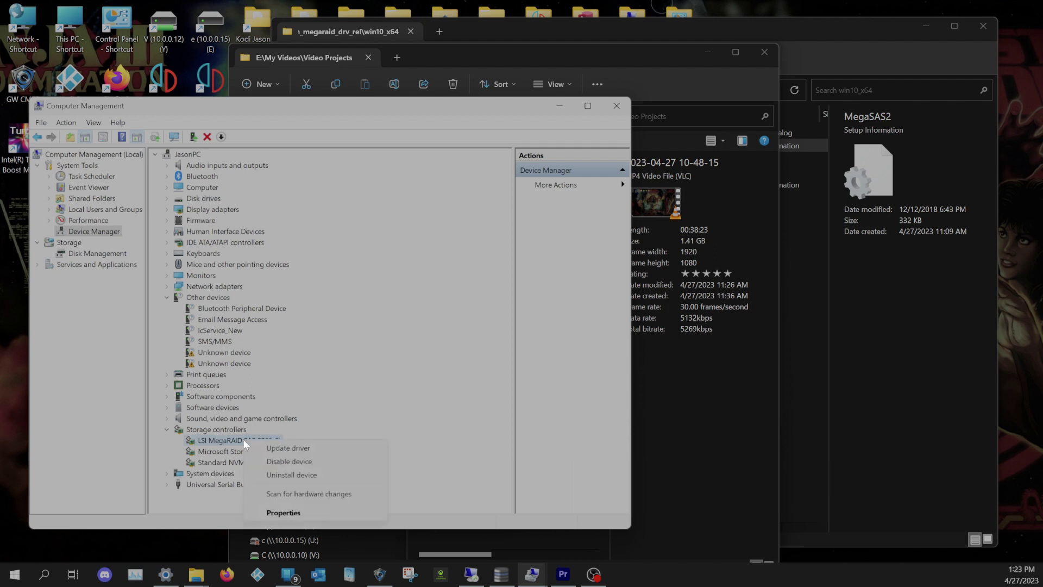
pyautogui.click(280, 448)
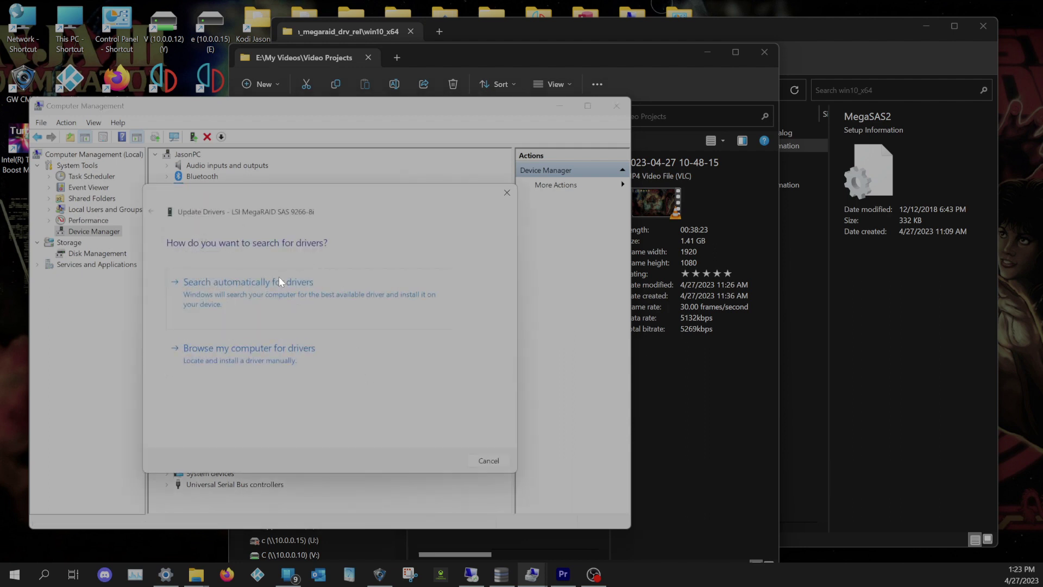
pyautogui.click(255, 363)
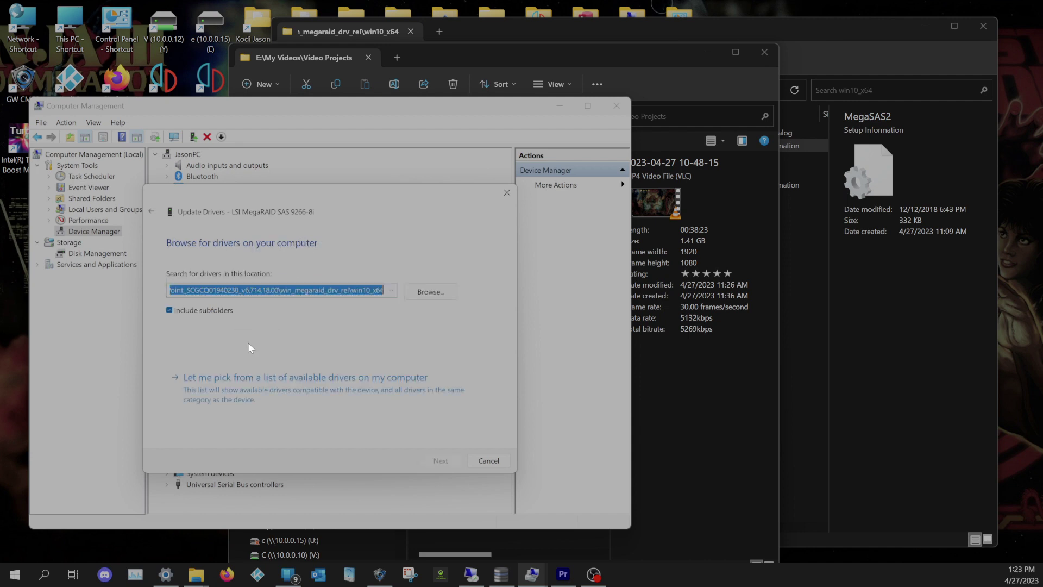
pyautogui.click(409, 294)
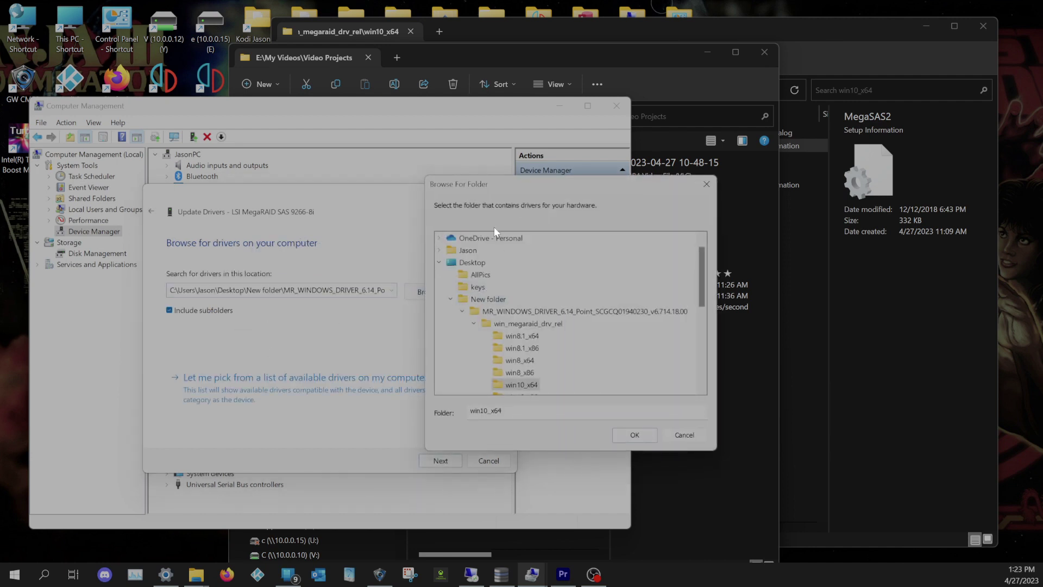
pyautogui.scroll(-1, 497, 394)
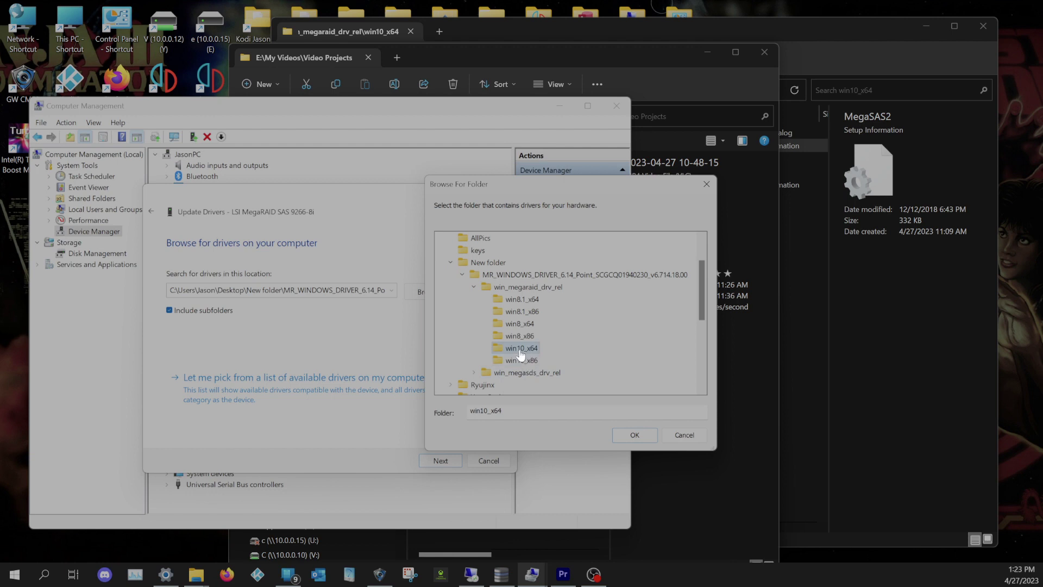
pyautogui.click(633, 443)
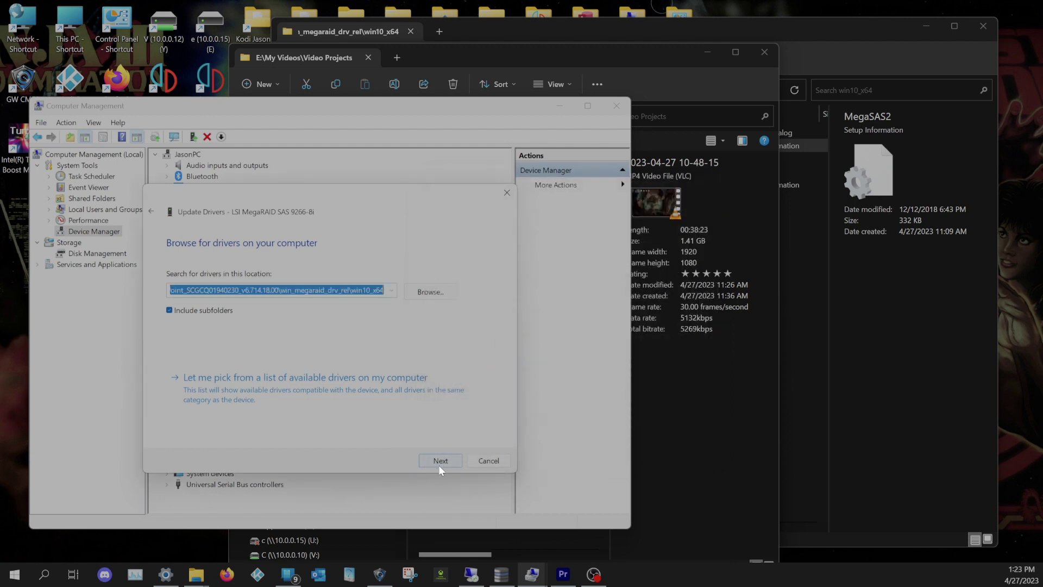
pyautogui.click(500, 456)
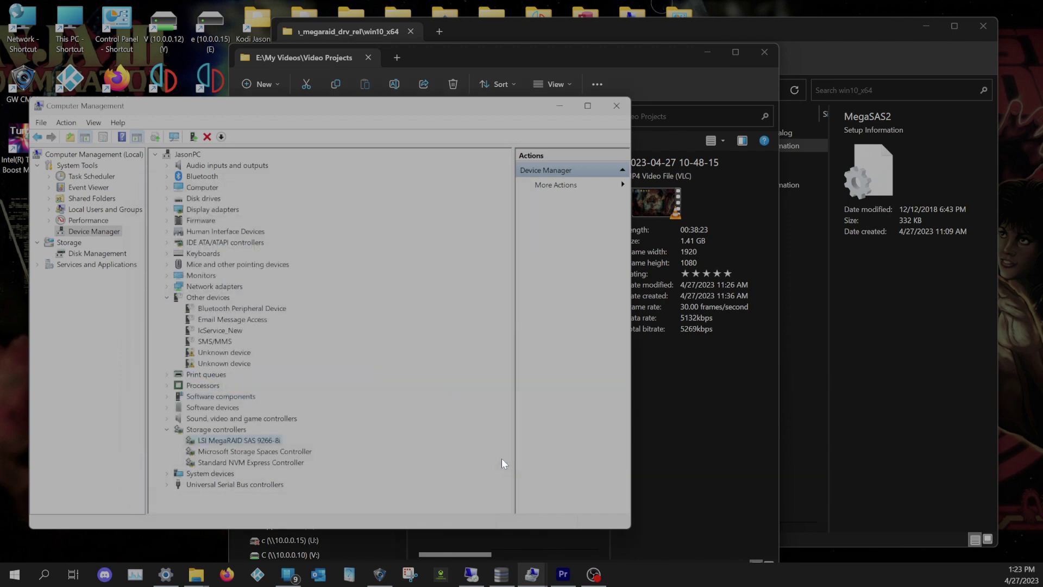
# - Check the driver provider, date and version in the LSI MegaRAID SAS 9266-8i properties and return to the Video Projects window
pyautogui.doubleClick(258, 439)
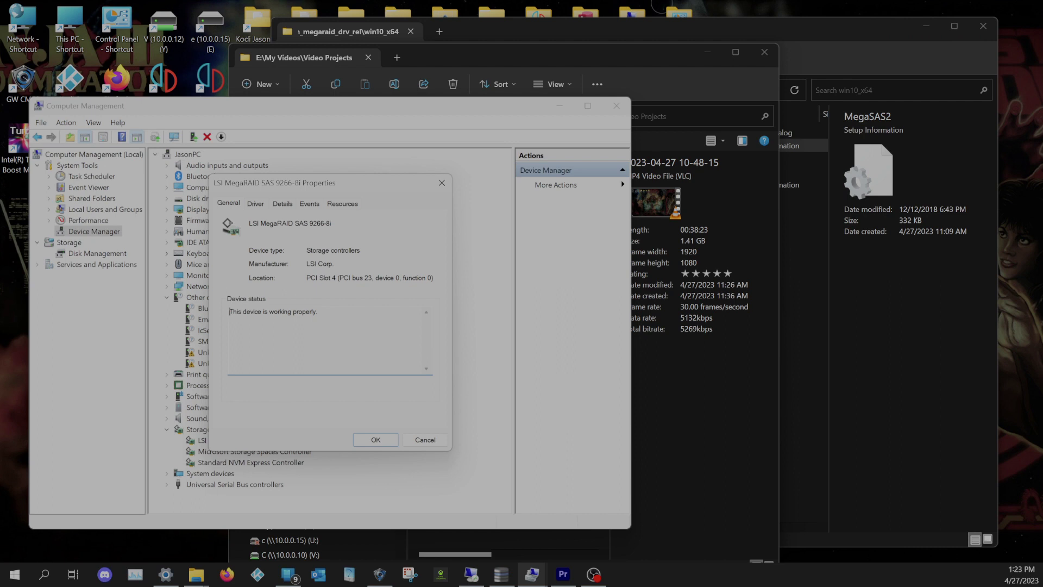
pyautogui.click(255, 203)
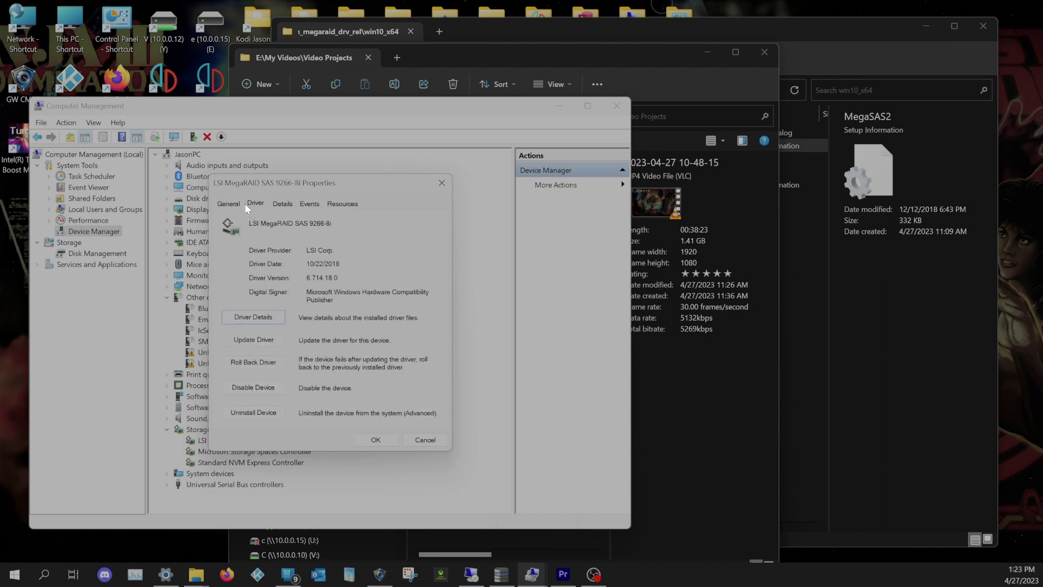
pyautogui.click(443, 183)
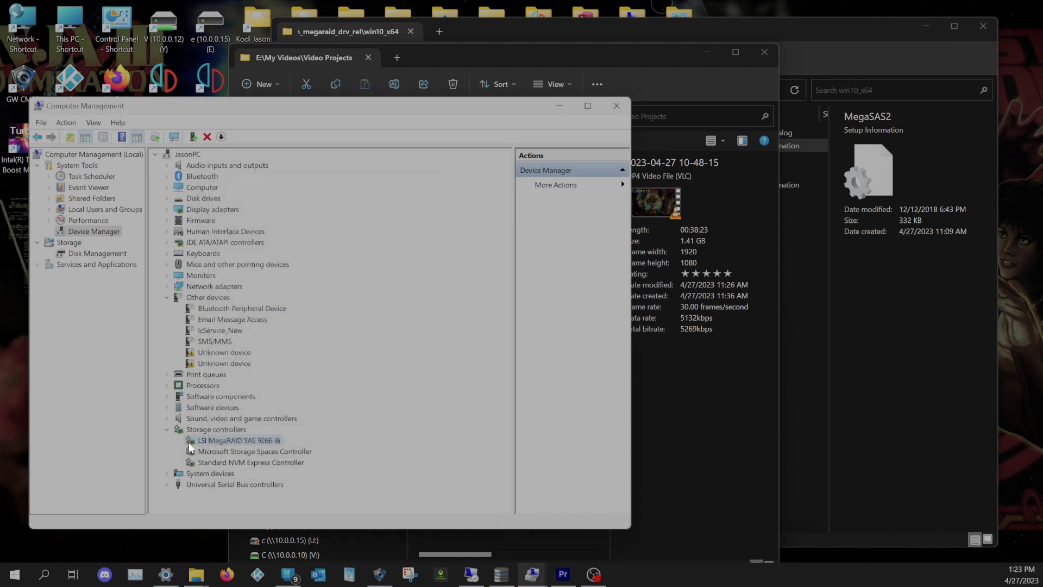
pyautogui.rightClick(249, 439)
pyautogui.click(287, 514)
pyautogui.click(255, 203)
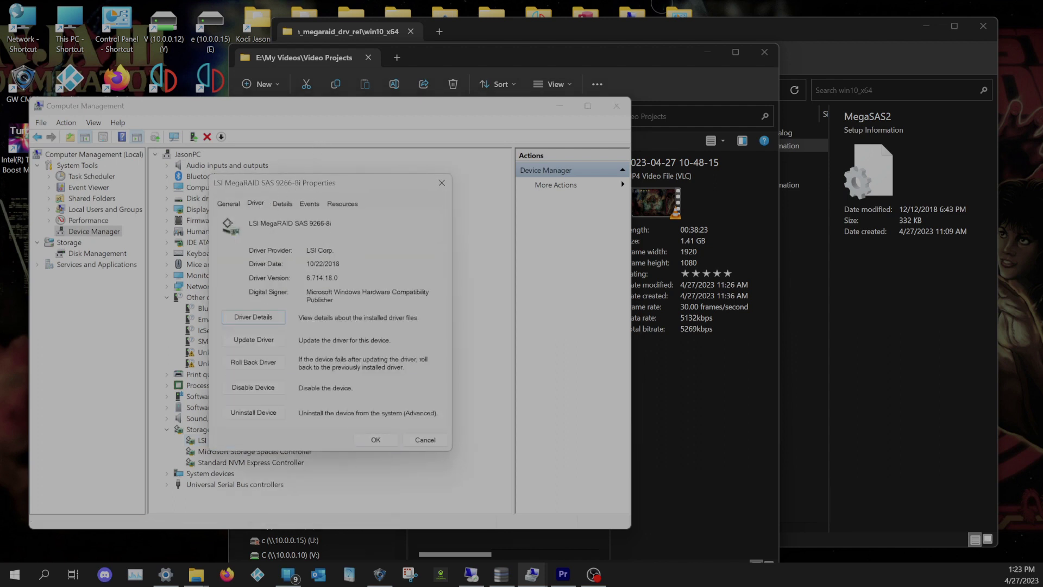
pyautogui.moveTo(335, 250); pyautogui.dragTo(307, 277)
pyautogui.click(723, 376)
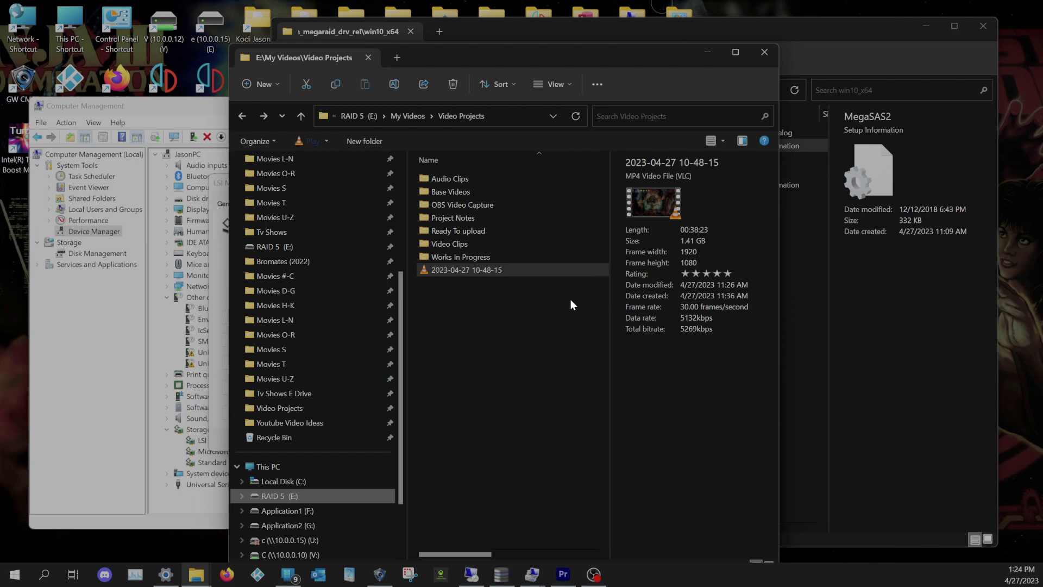
# - Browse from win10_x64 up to New folder, return to win_megaraid_drv_rel and move the driver folder window out of the way
pyautogui.click(900, 367)
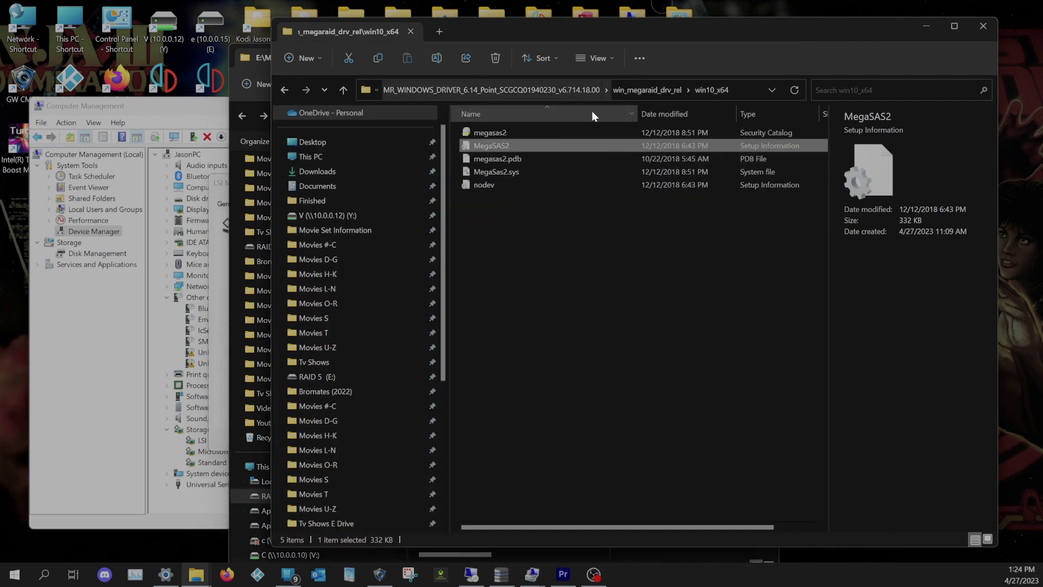
pyautogui.press('BackSpace')
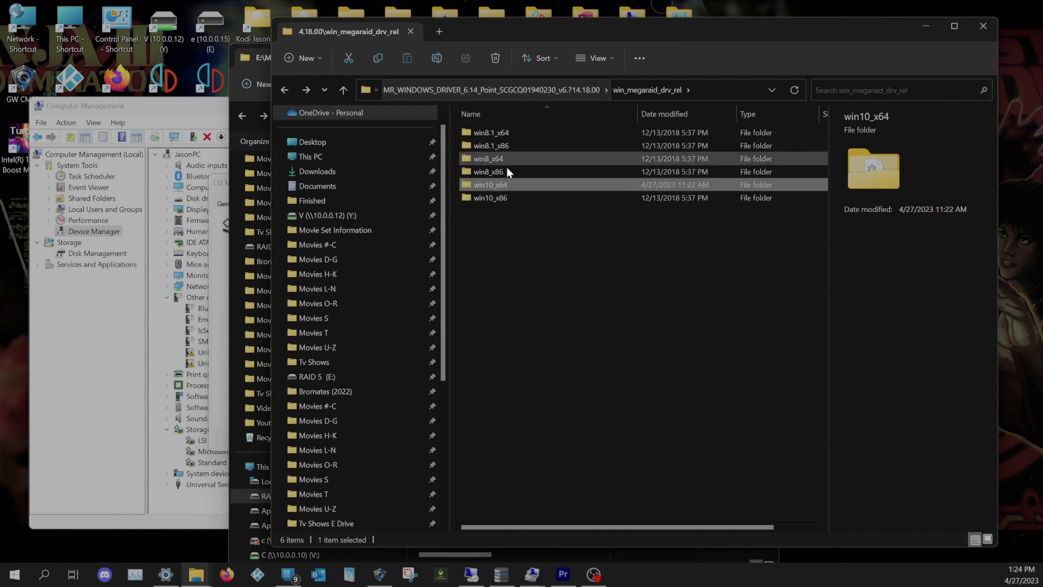
pyautogui.press('BackSpace')
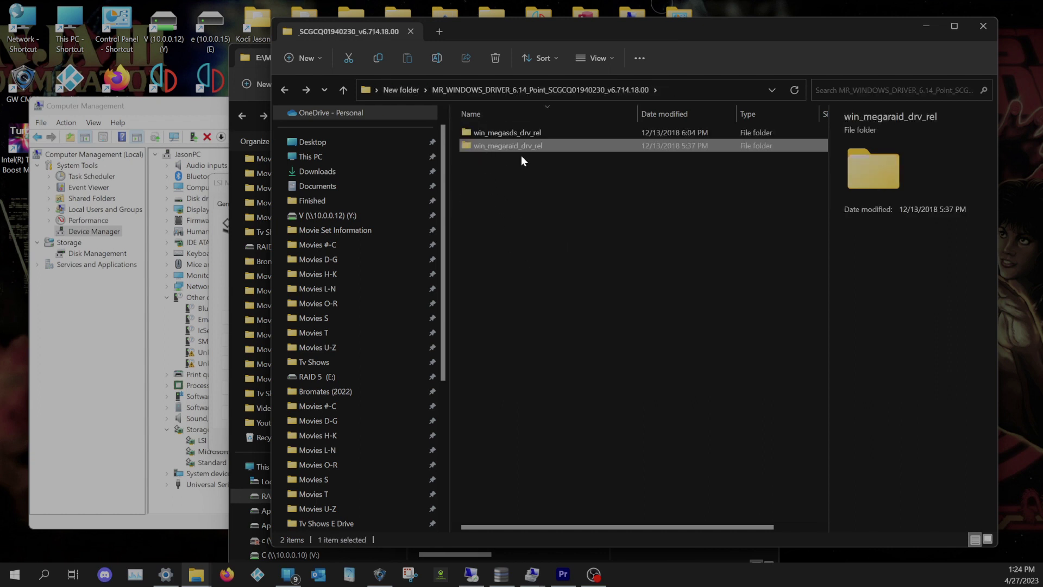
pyautogui.press('BackSpace')
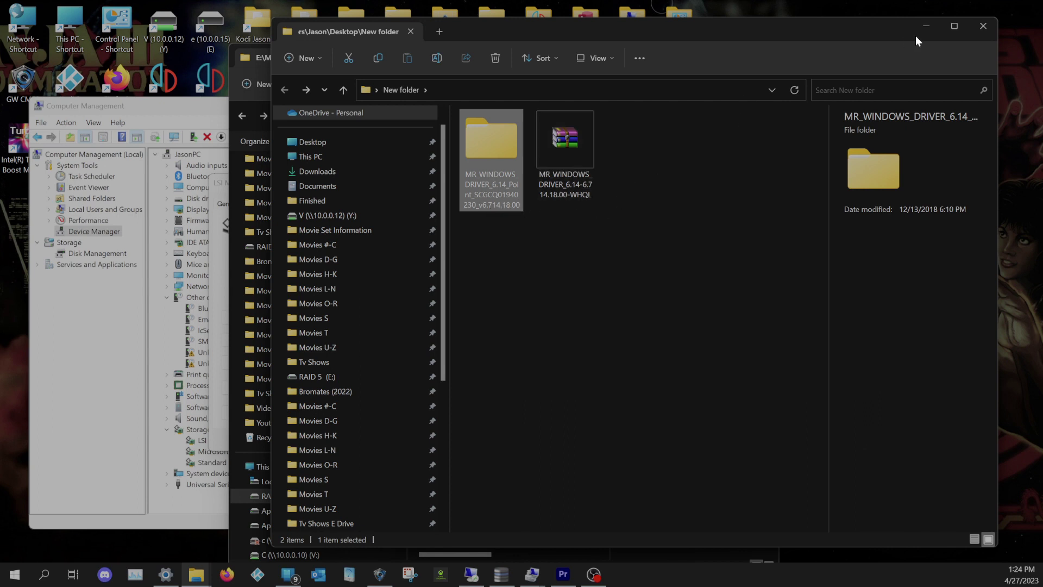
pyautogui.doubleClick(491, 142)
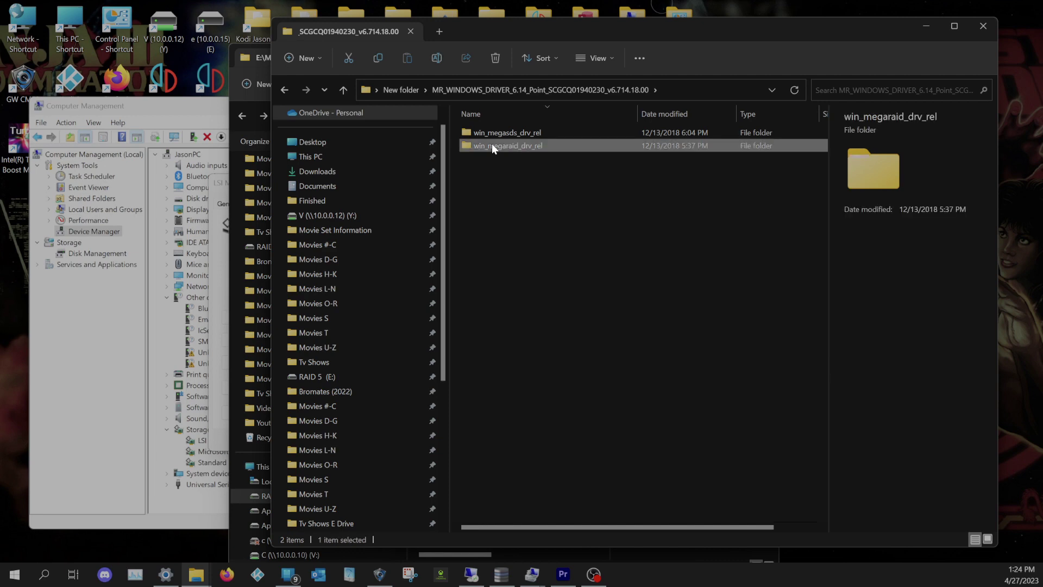
pyautogui.doubleClick(491, 143)
pyautogui.moveTo(469, 38); pyautogui.dragTo(1040, 147)
# - Check the driver details in the LSI MegaRAID SAS 9266-8i properties, close them and collapse Storage controllers
pyautogui.click(163, 106)
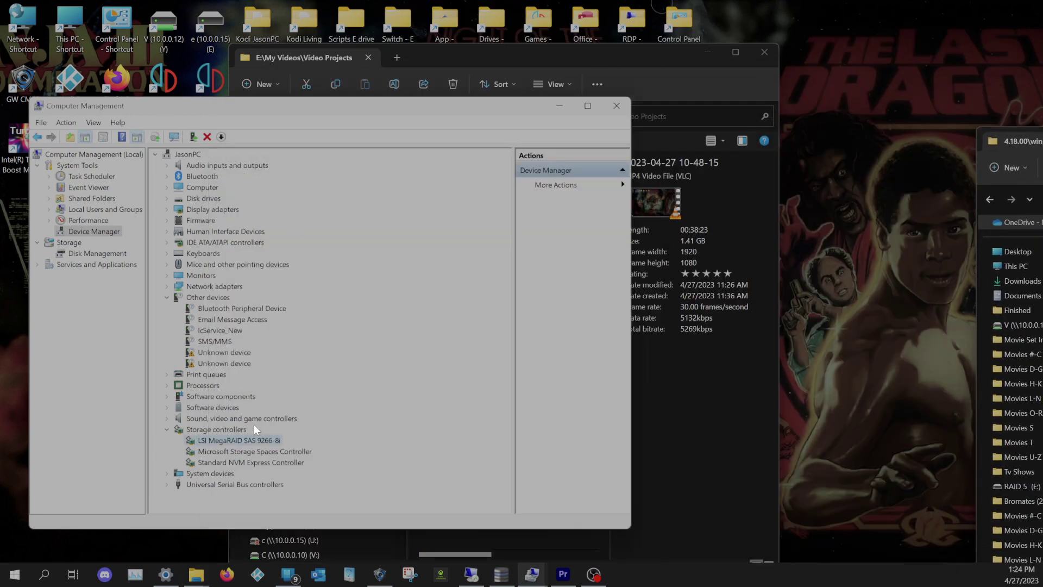
pyautogui.doubleClick(263, 438)
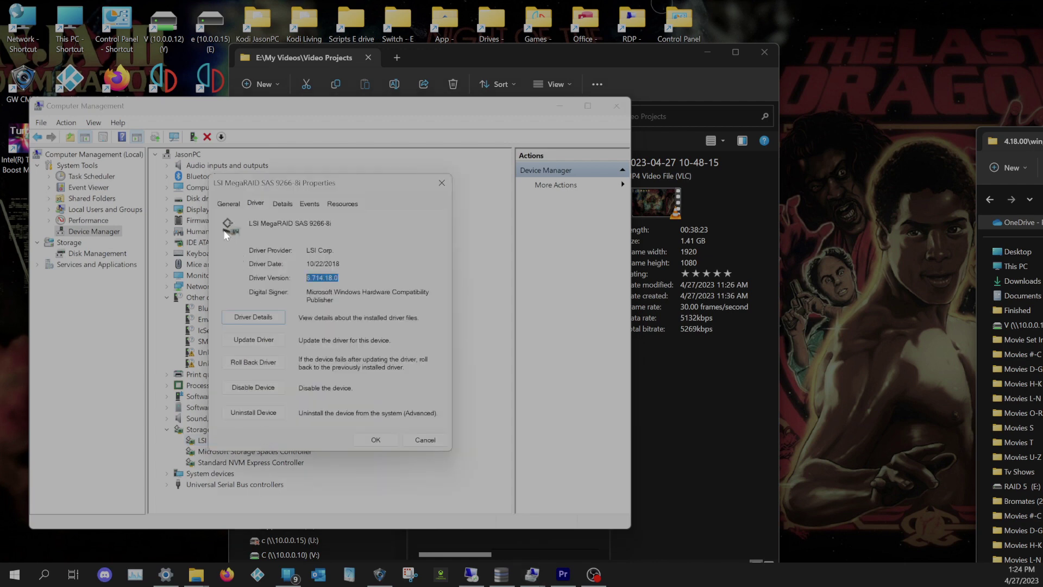
pyautogui.moveTo(253, 190); pyautogui.dragTo(256, 193)
pyautogui.click(262, 210)
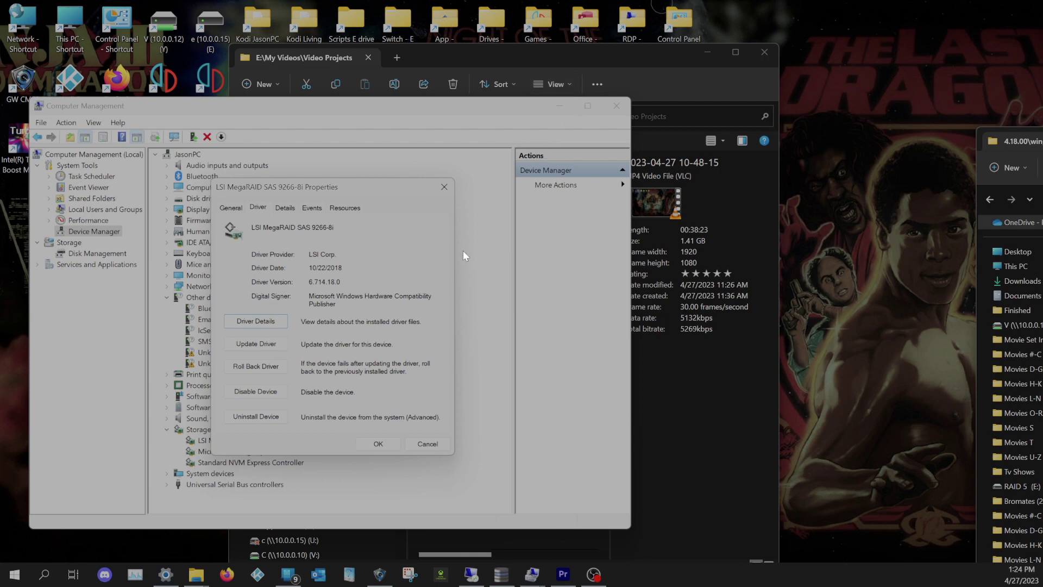
pyautogui.click(444, 188)
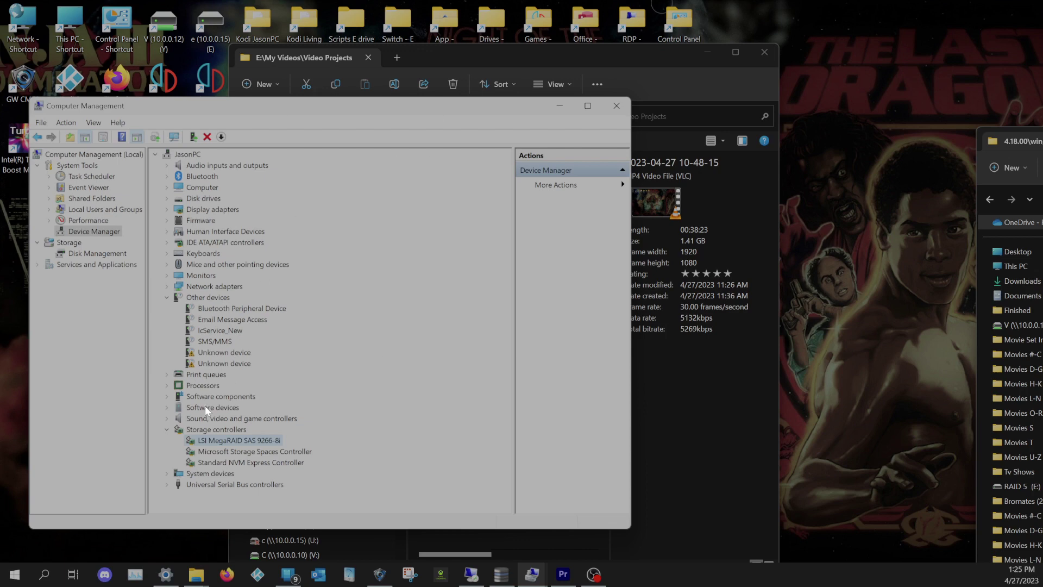
pyautogui.click(167, 429)
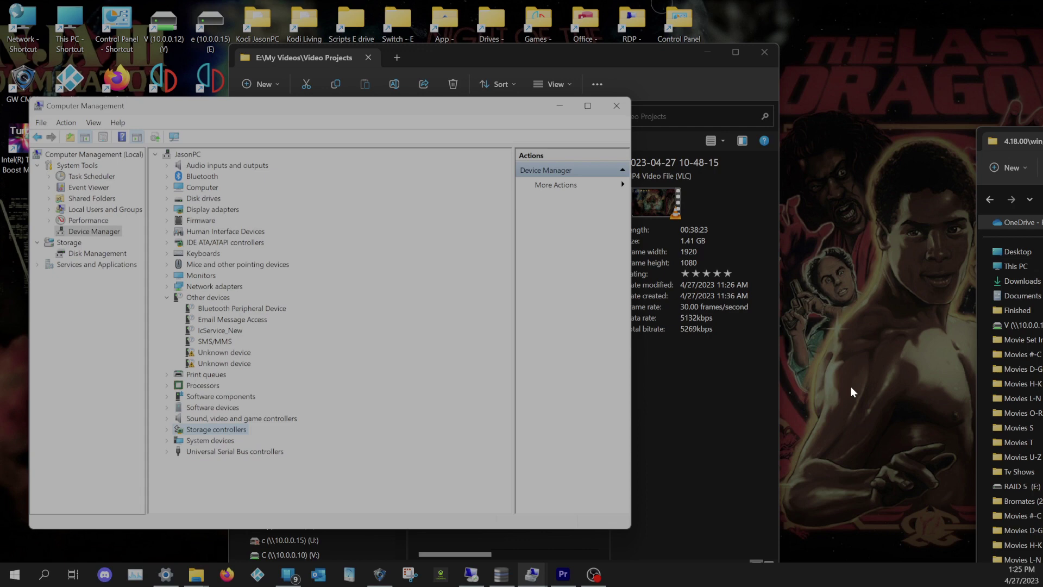
# - Close the Video Projects window and bring the win_megaraid_drv_rel folder window back into full view
pyautogui.click(717, 413)
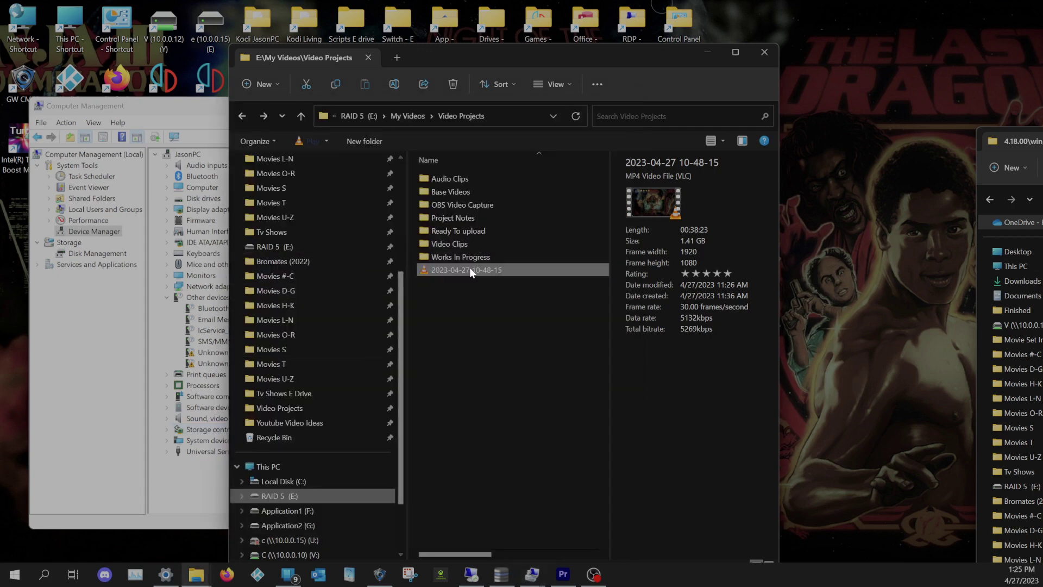
pyautogui.moveTo(442, 51); pyautogui.dragTo(629, 32)
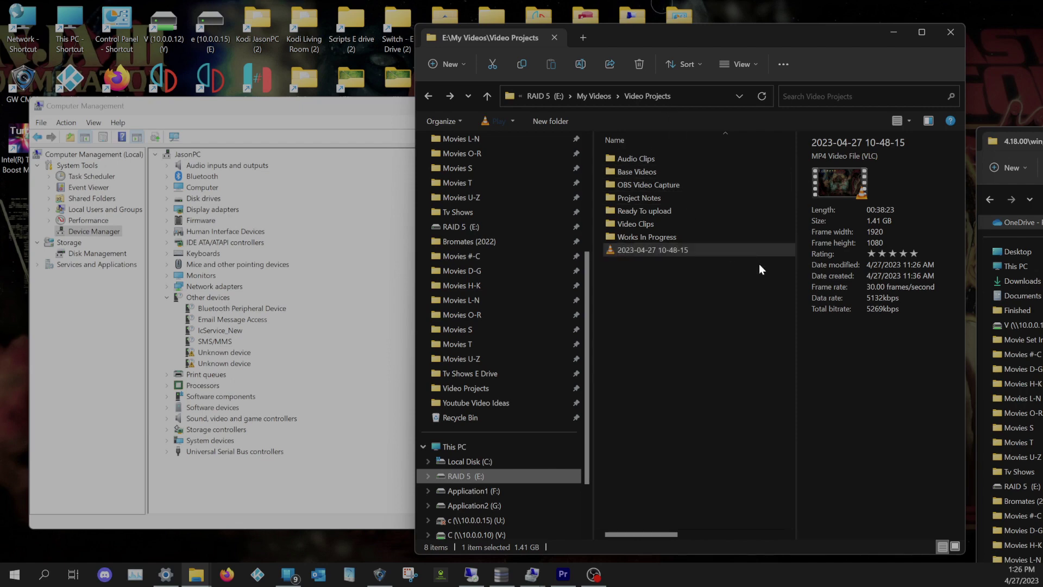
pyautogui.click(962, 28)
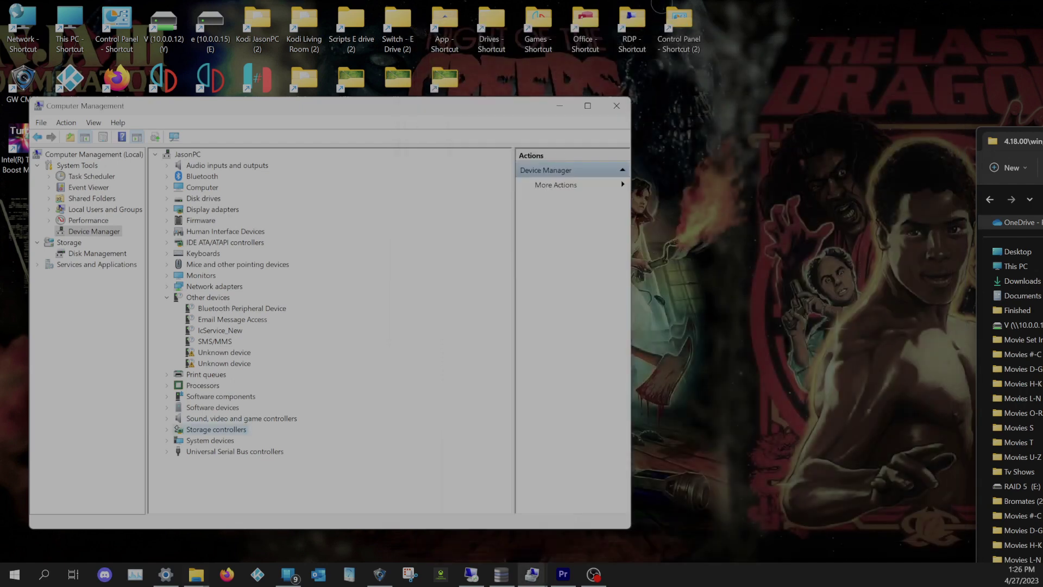
pyautogui.moveTo(973, 130); pyautogui.dragTo(451, 38)
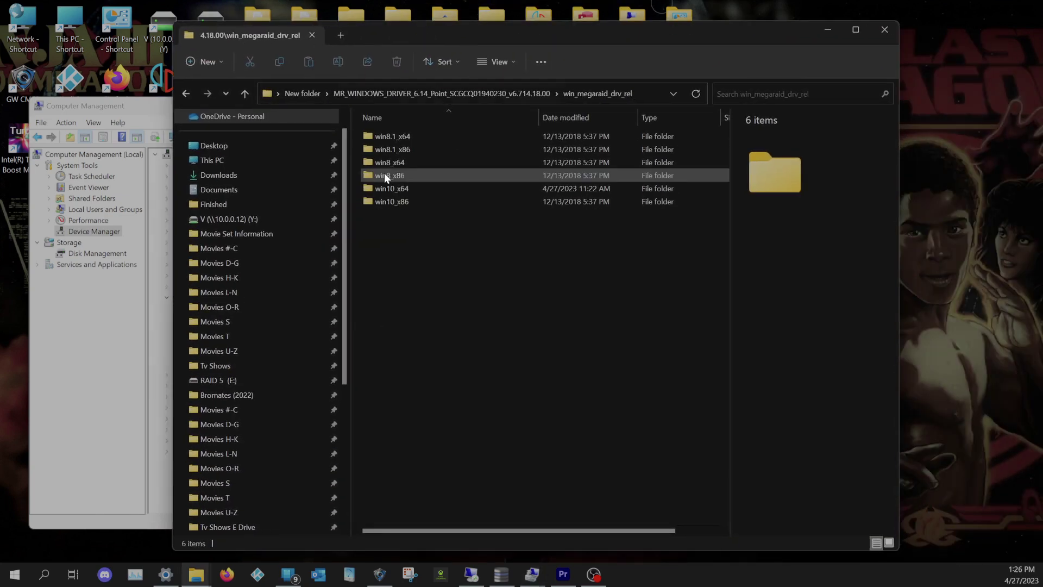
# - Install the nodev setup information file from the win10_x64 folder and close the folder window
pyautogui.doubleClick(402, 192)
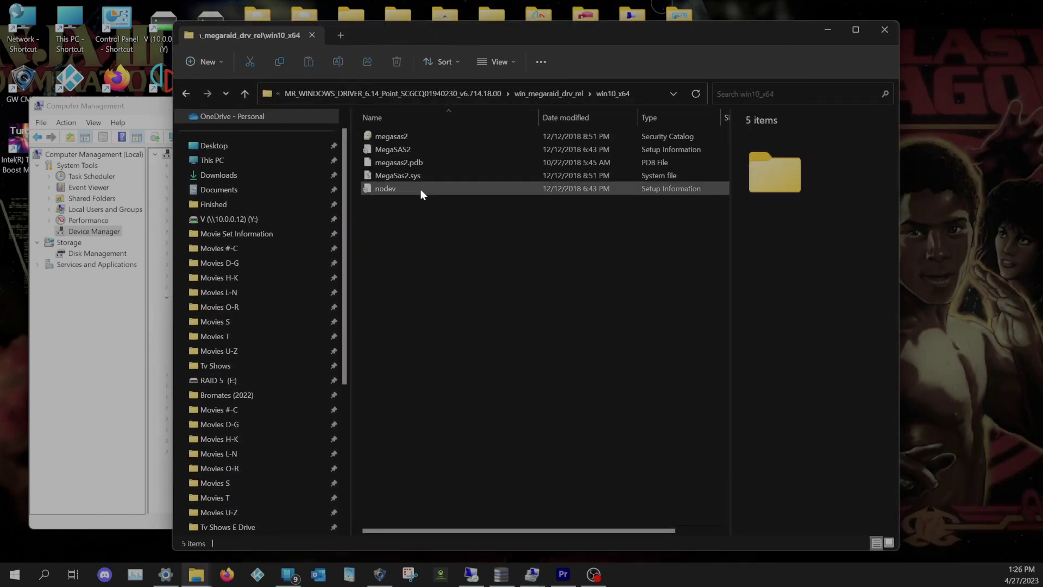
pyautogui.click(391, 189)
pyautogui.rightClick(389, 190)
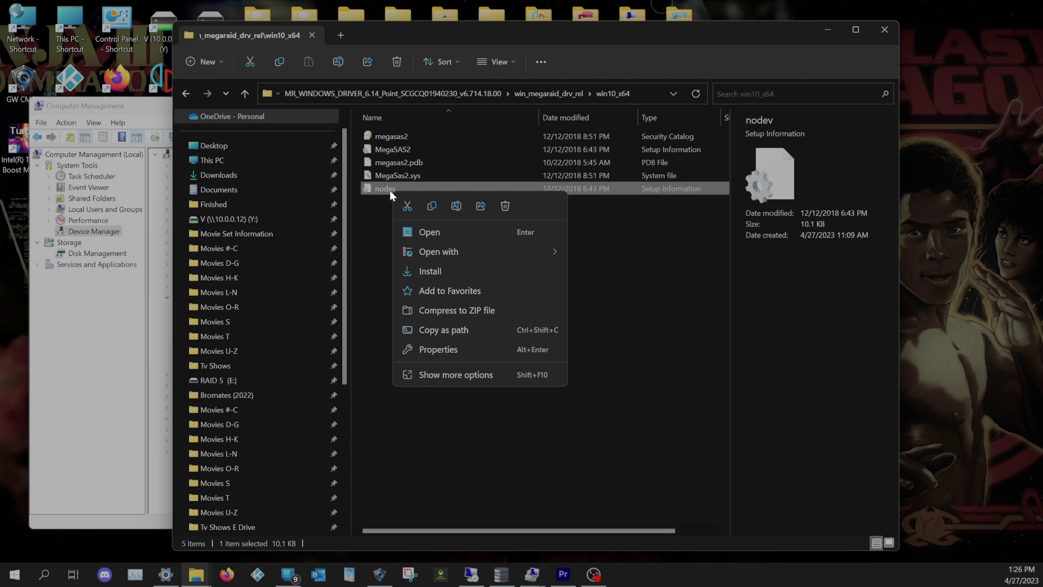
pyautogui.click(437, 272)
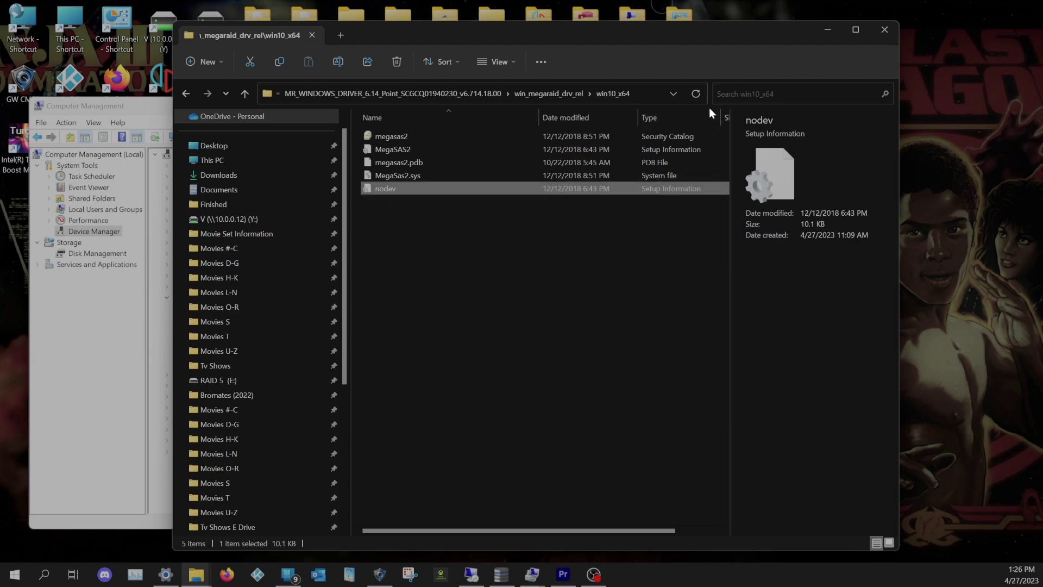
pyautogui.click(886, 30)
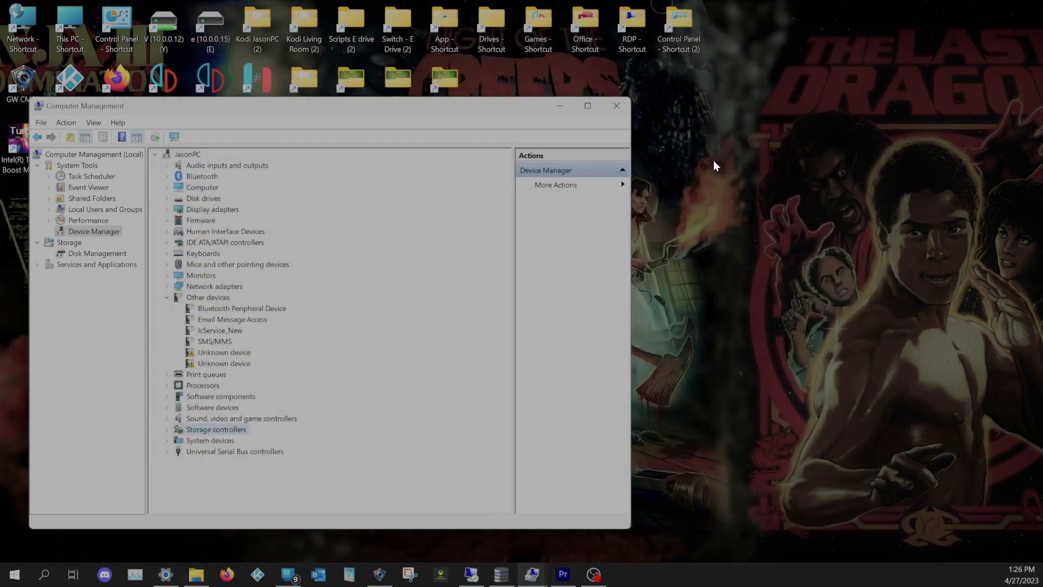
# - Move Computer Management aside and open win_megaraid_drv_rel\win10_x64 in the driver package inside the desktop's New folder
pyautogui.moveTo(489, 102); pyautogui.dragTo(1042, 105)
pyautogui.doubleClick(322, 262)
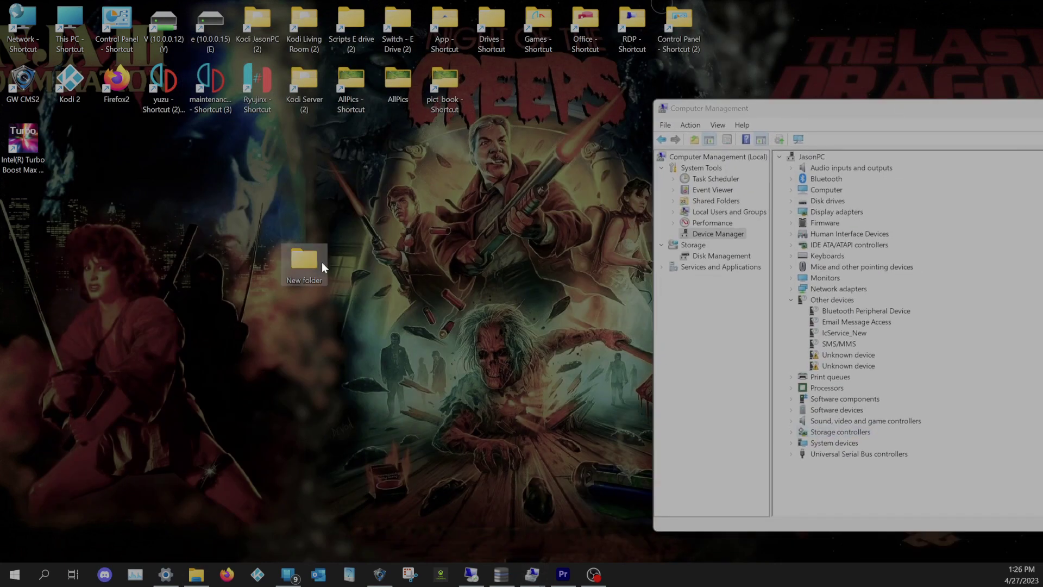
pyautogui.doubleClick(382, 176)
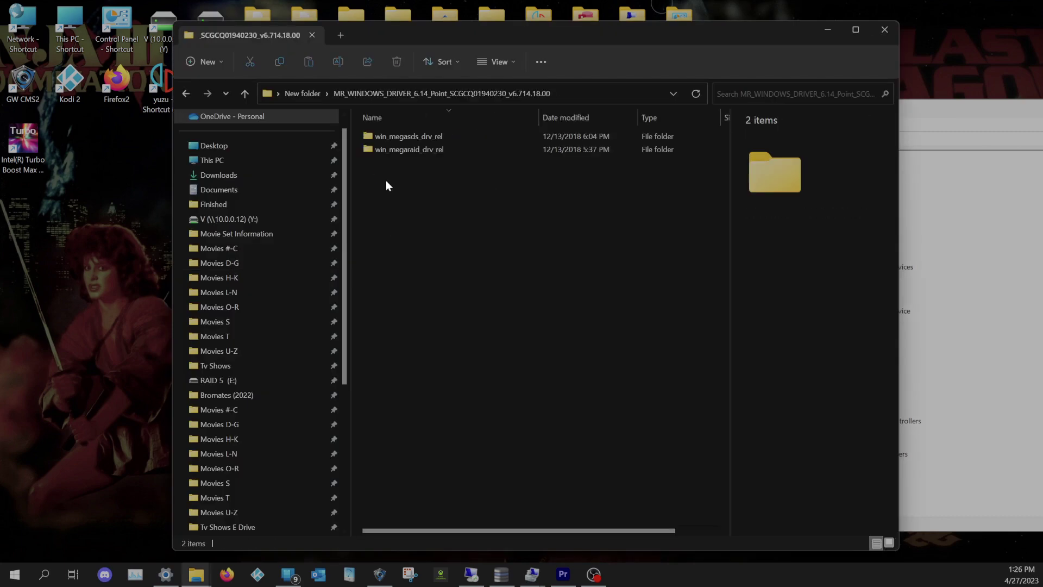
pyautogui.doubleClick(403, 148)
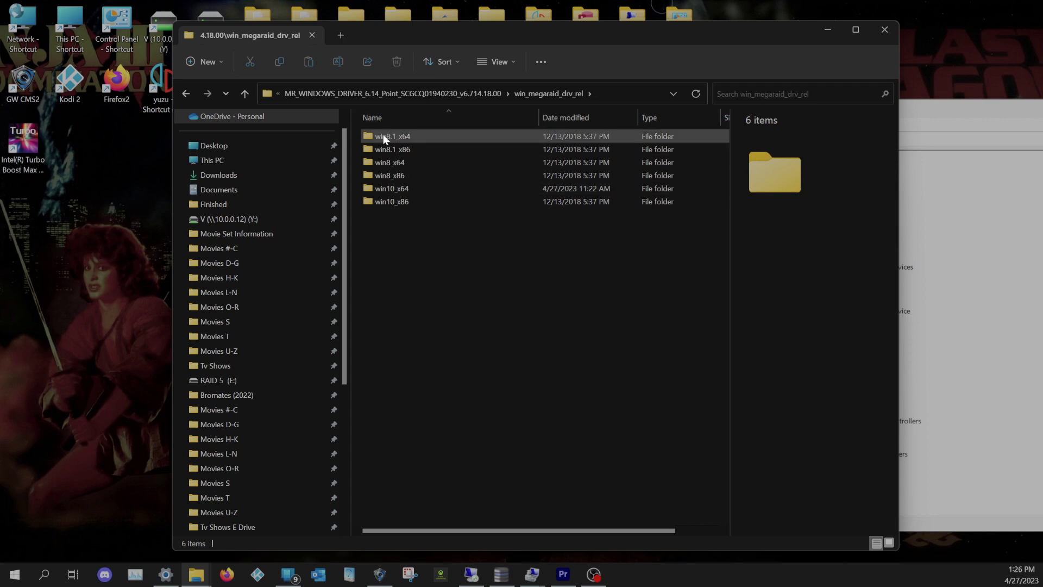
pyautogui.doubleClick(402, 187)
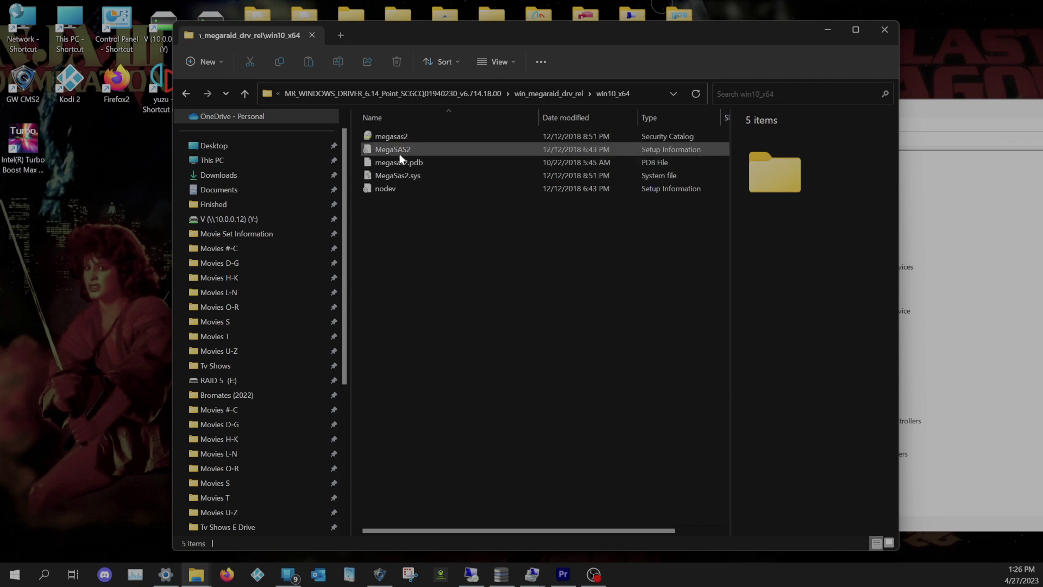
# - Move the MegaSAS2 setup information file from win10_x64 to the desktop and close the folder window
pyautogui.click(375, 149)
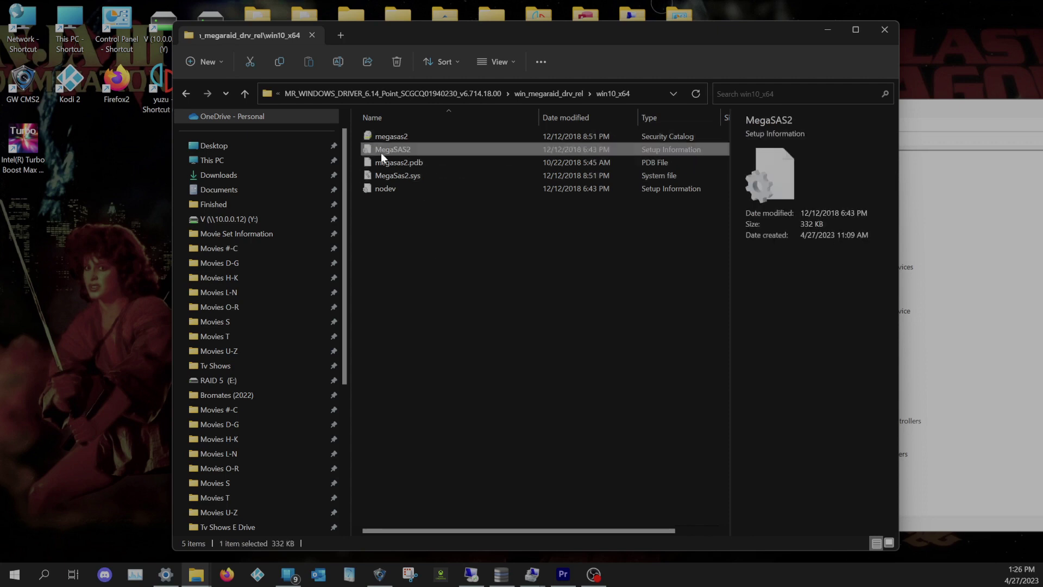
pyautogui.moveTo(389, 146); pyautogui.dragTo(120, 285)
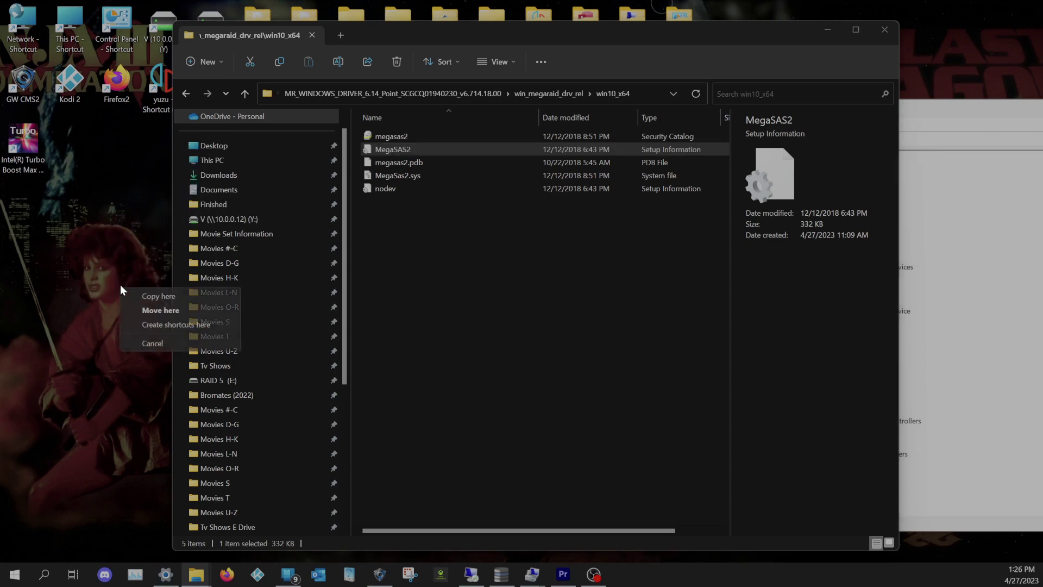
pyautogui.click(164, 311)
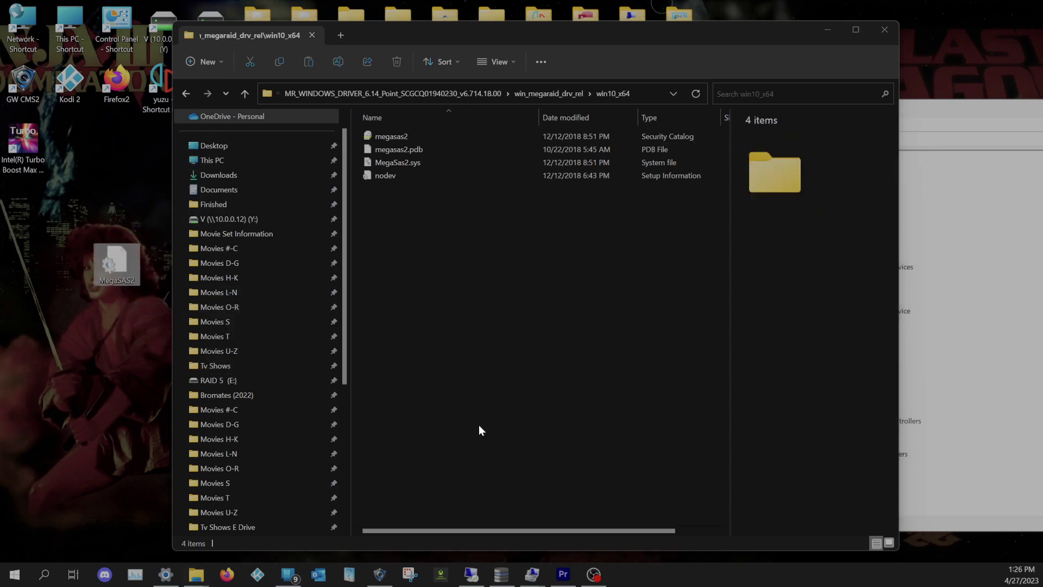
pyautogui.click(884, 29)
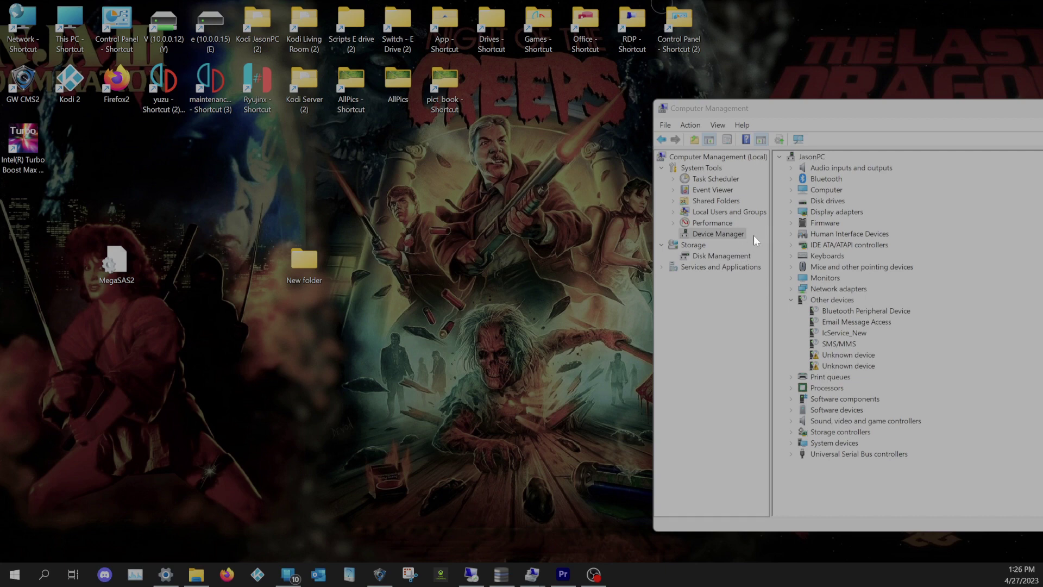
# - Select Storage controllers in Device Manager, start the Add Drivers wizard and move it clear of Computer Management
pyautogui.click(840, 432)
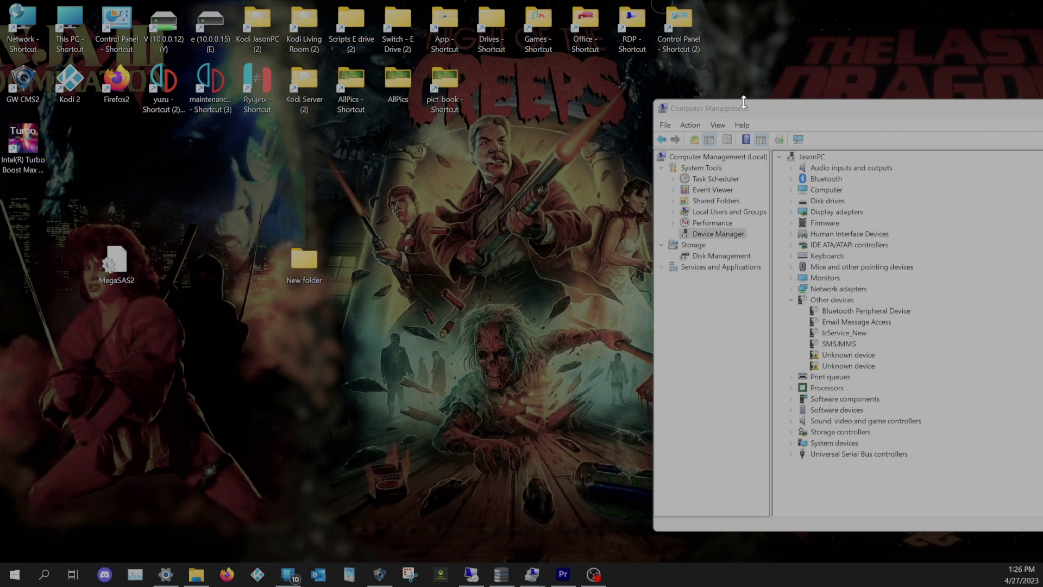
pyautogui.click(690, 125)
pyautogui.click(847, 430)
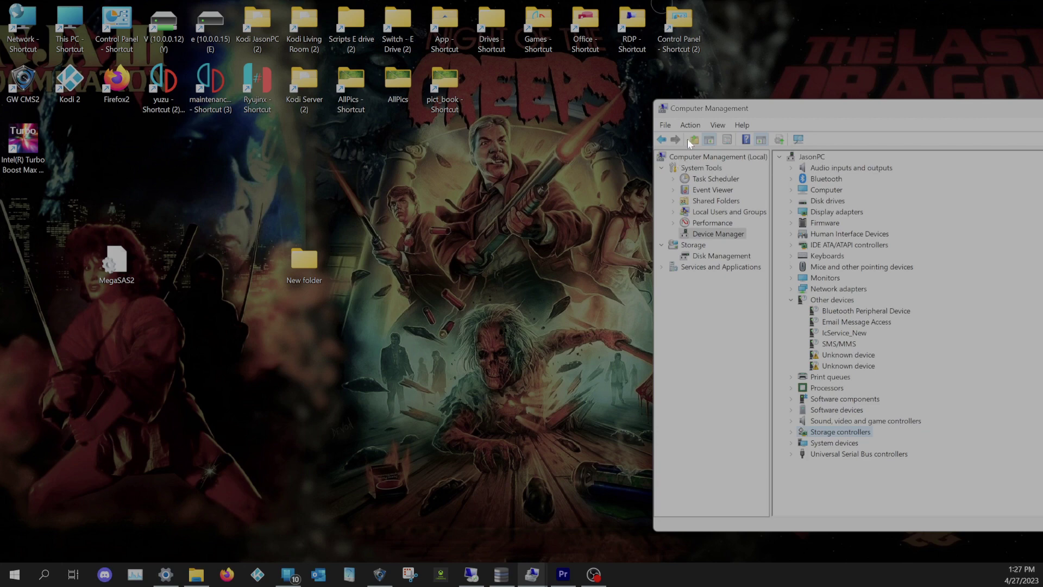
pyautogui.click(690, 125)
pyautogui.click(708, 142)
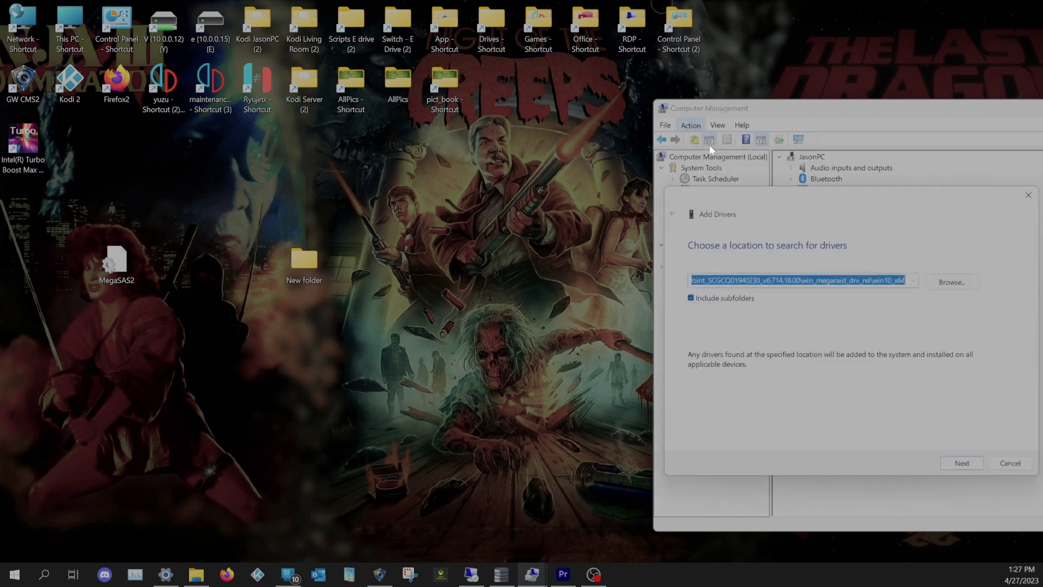
pyautogui.moveTo(805, 204); pyautogui.dragTo(516, 174)
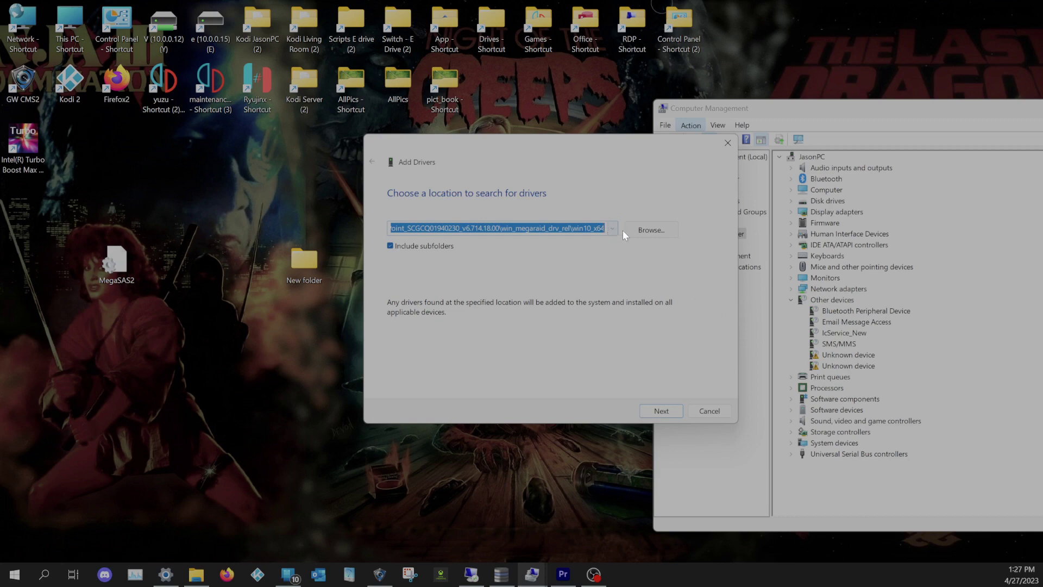
# - Choose win_megaraid_drv_rel\win10_x64 as the driver search location and run the Add Drivers installation
pyautogui.click(639, 233)
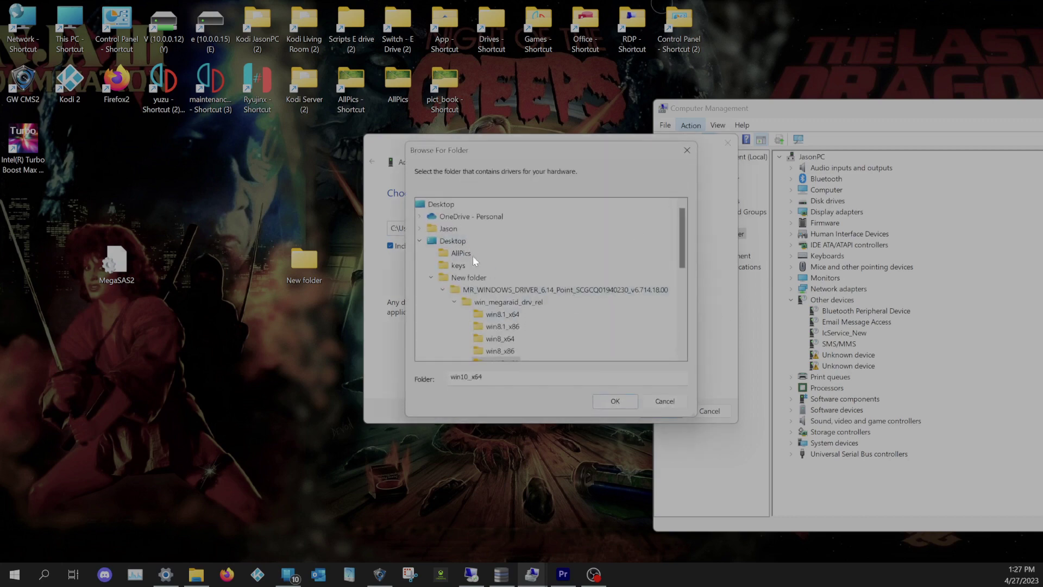
pyautogui.scroll(-2, 514, 310)
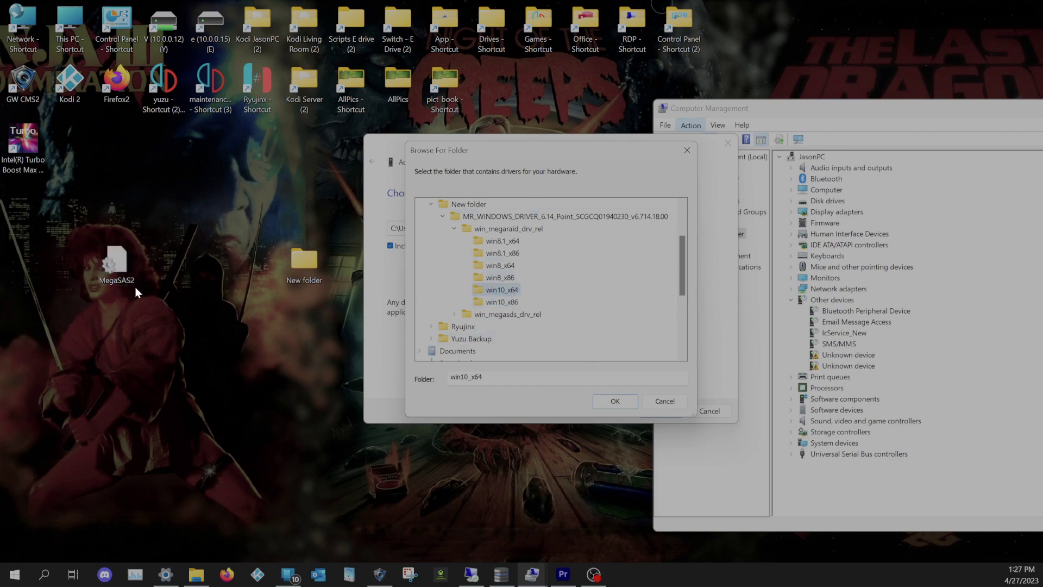
pyautogui.moveTo(121, 265); pyautogui.dragTo(202, 287)
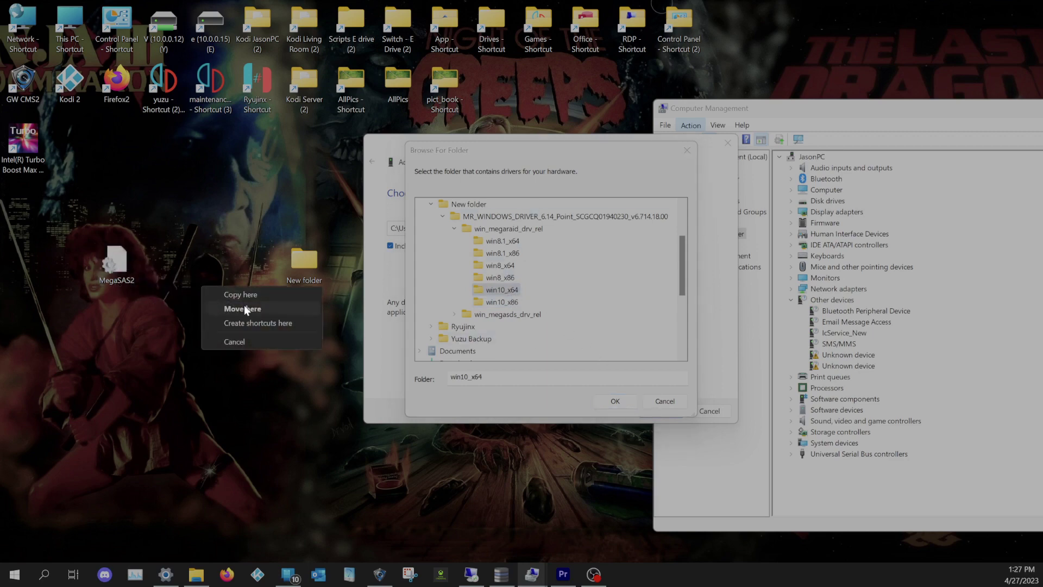
pyautogui.press('Escape')
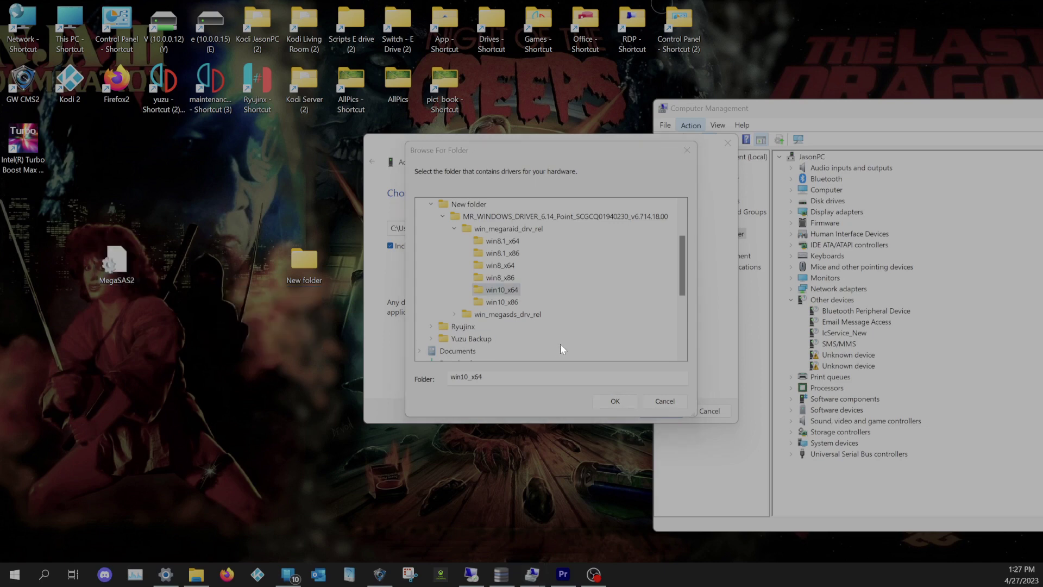
pyautogui.click(560, 344)
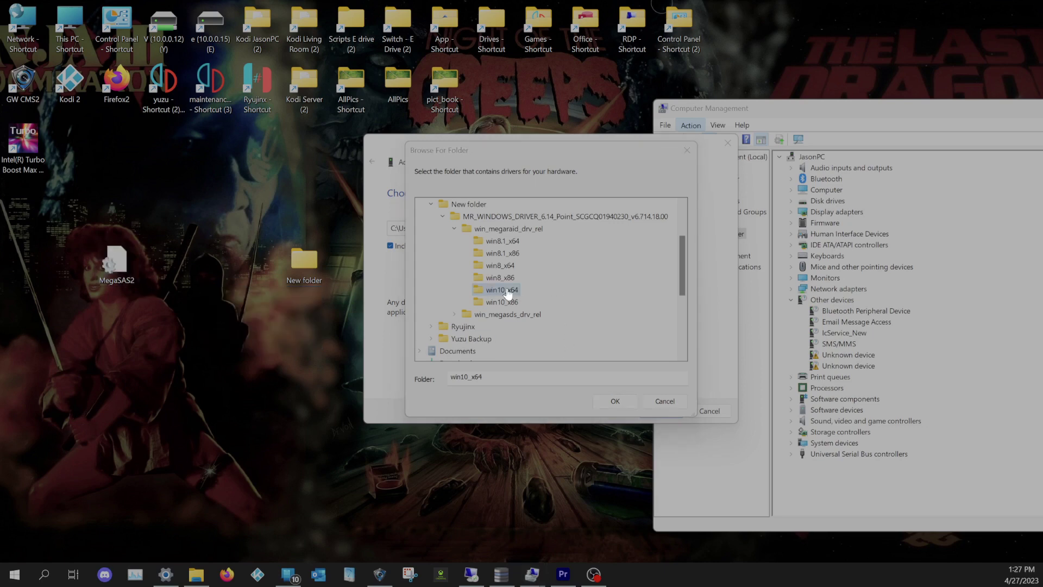
pyautogui.click(602, 403)
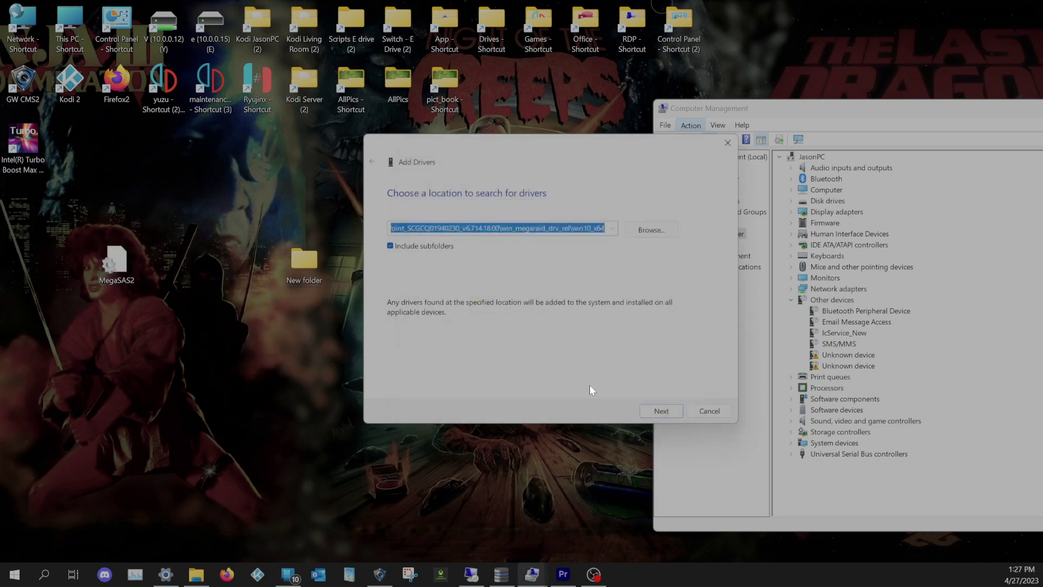
pyautogui.click(673, 414)
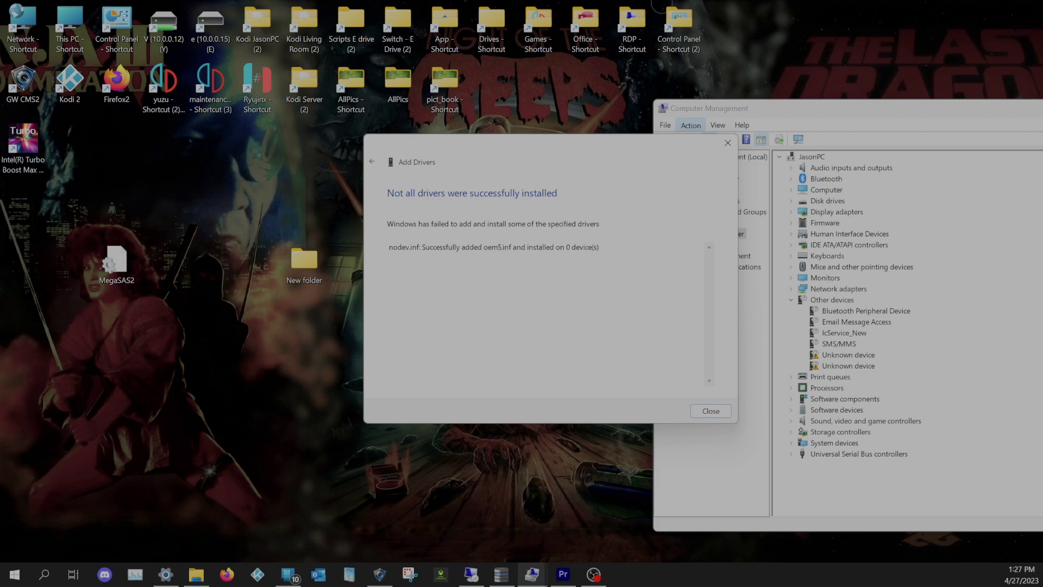
pyautogui.moveTo(396, 247); pyautogui.dragTo(535, 247)
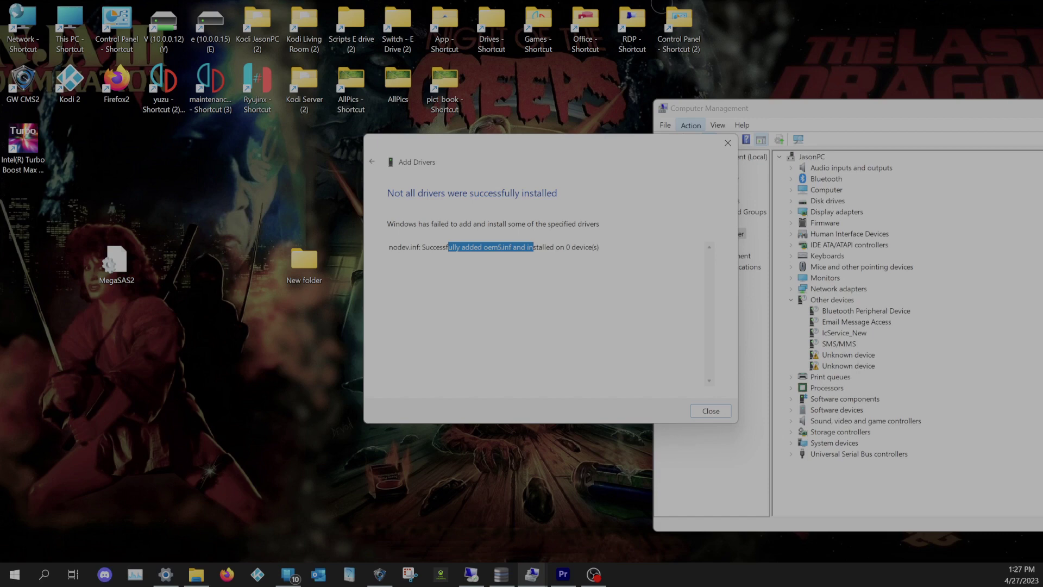
# - Move the MegaSAS2 file from the desktop back into win_megaraid_drv_rel\win10_x64 in the driver package and close the folder window
pyautogui.click(130, 250)
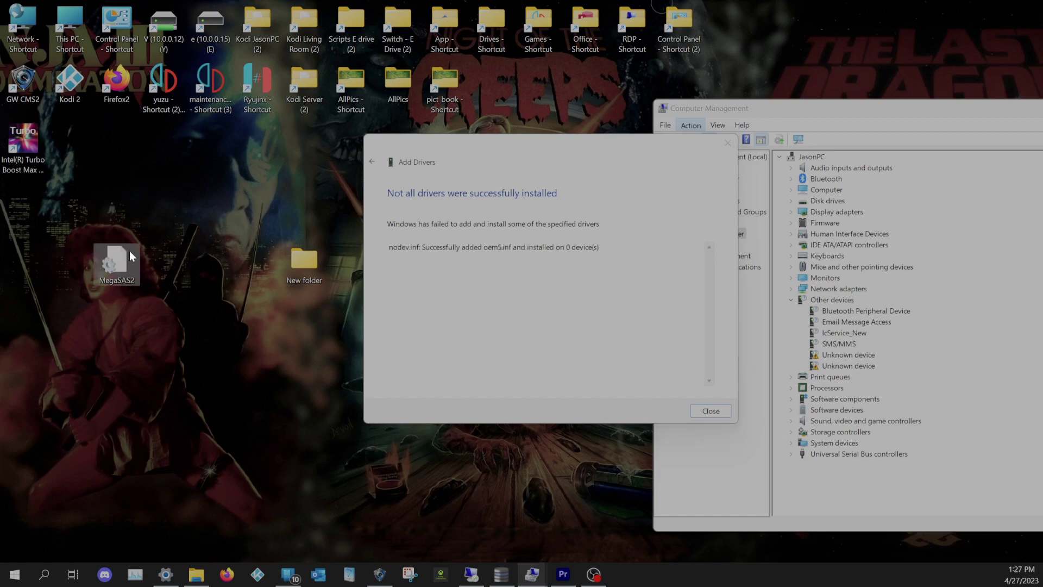
pyautogui.click(303, 279)
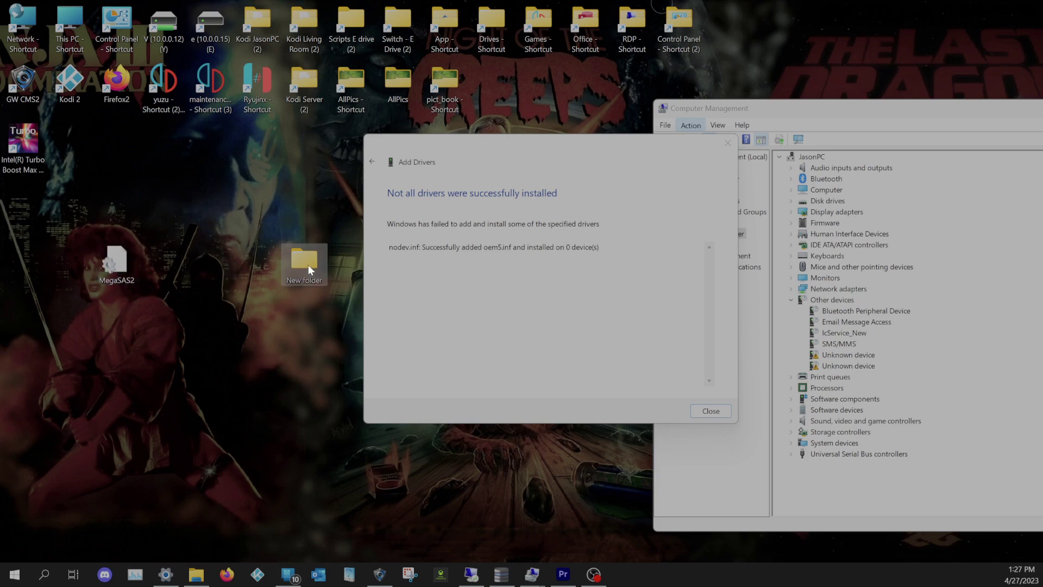
pyautogui.doubleClick(307, 262)
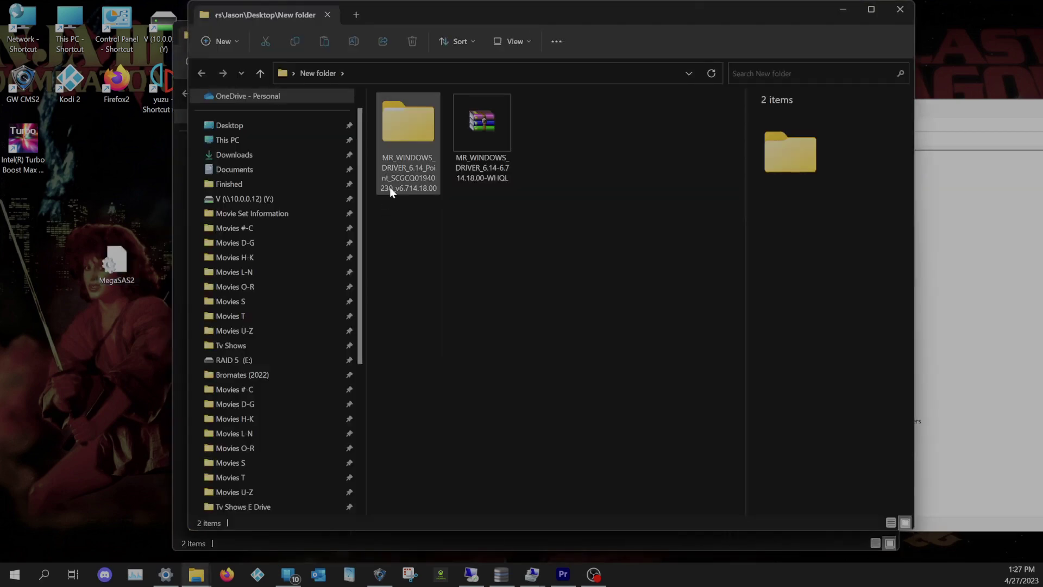
pyautogui.click(390, 136)
pyautogui.doubleClick(389, 133)
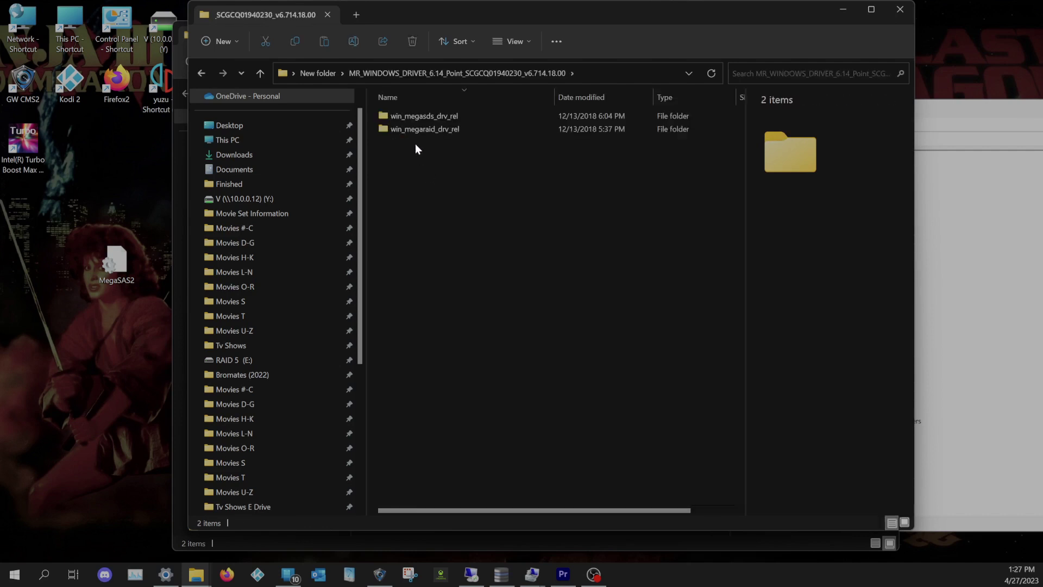
pyautogui.doubleClick(414, 118)
pyautogui.hotkey('alt', 'Left')
pyautogui.doubleClick(413, 125)
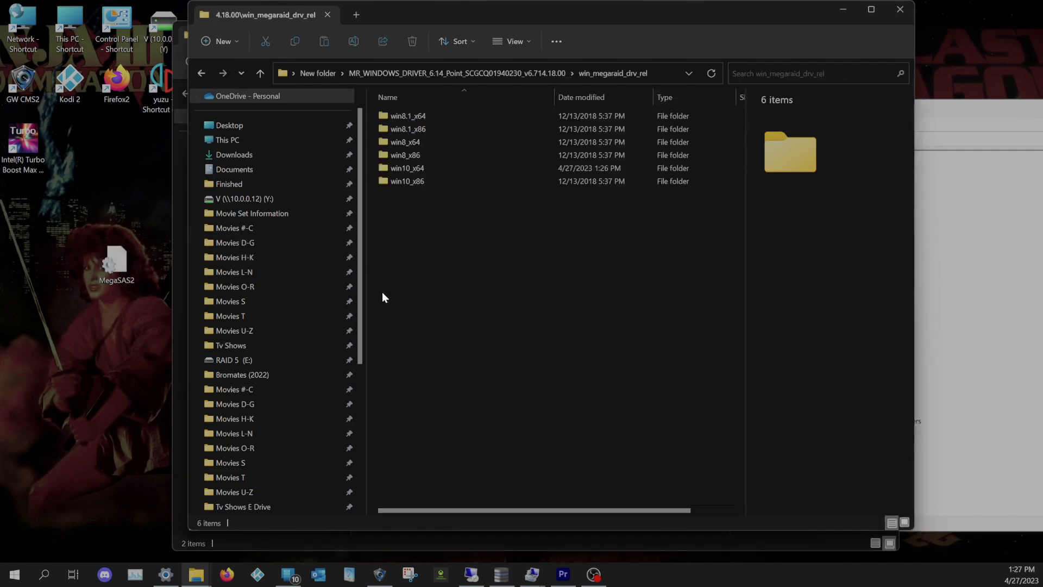
pyautogui.click(423, 170)
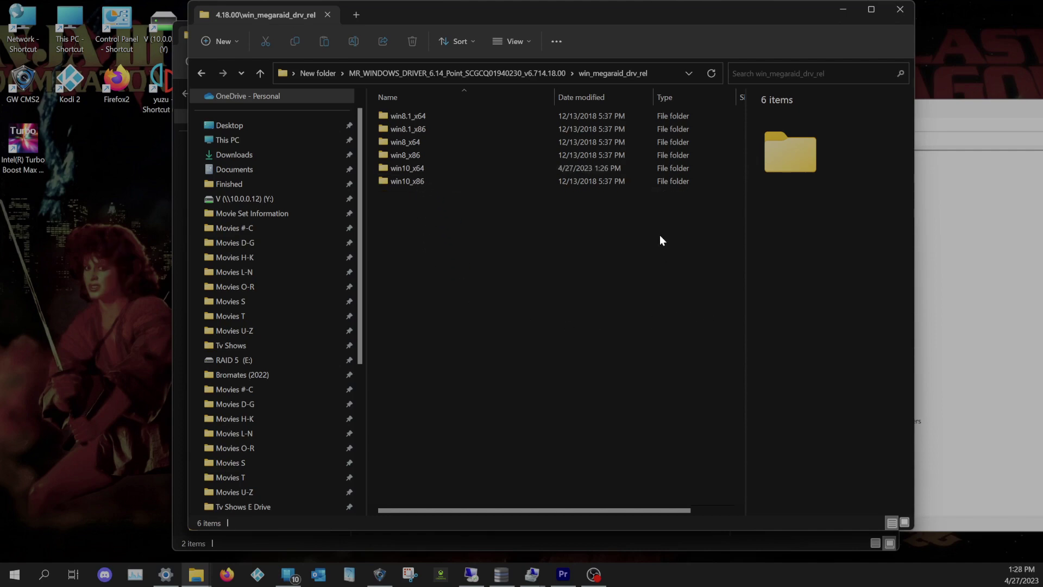
pyautogui.click(885, 30)
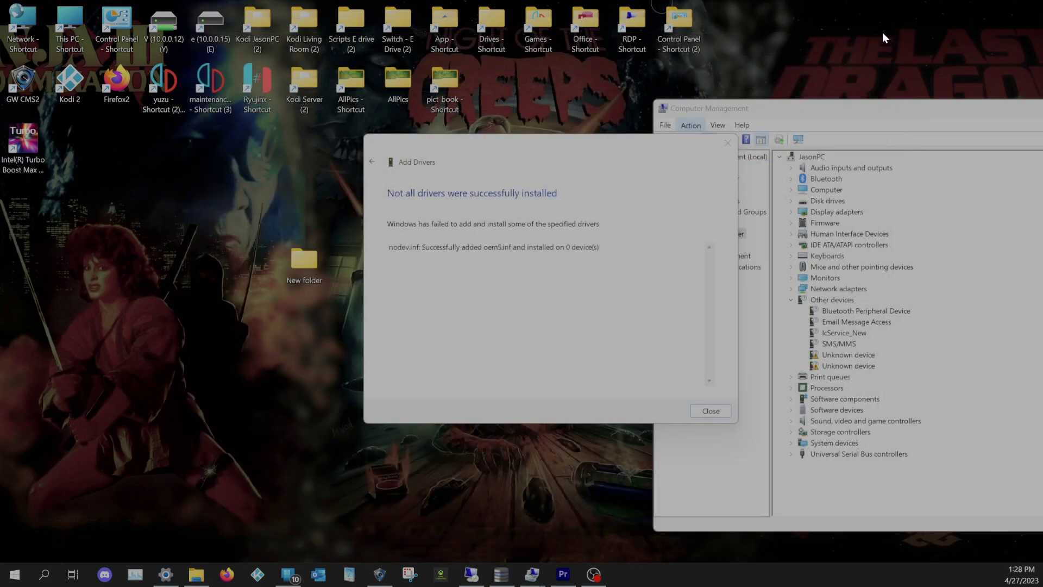
# - Close the Add Drivers wizard, expand Storage controllers in Device Manager and bring the whole Computer Management window into view
pyautogui.click(710, 412)
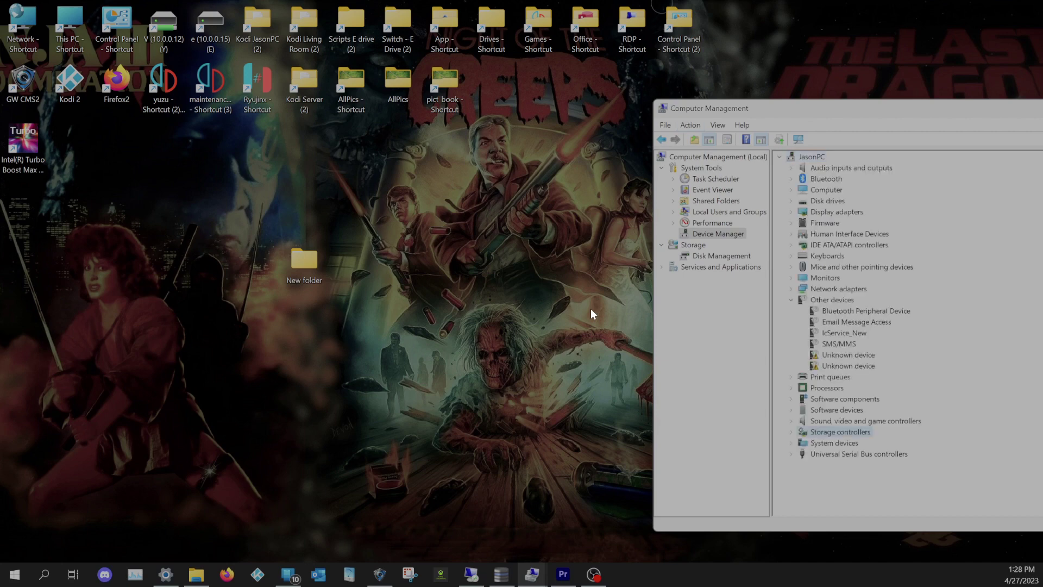
pyautogui.click(790, 434)
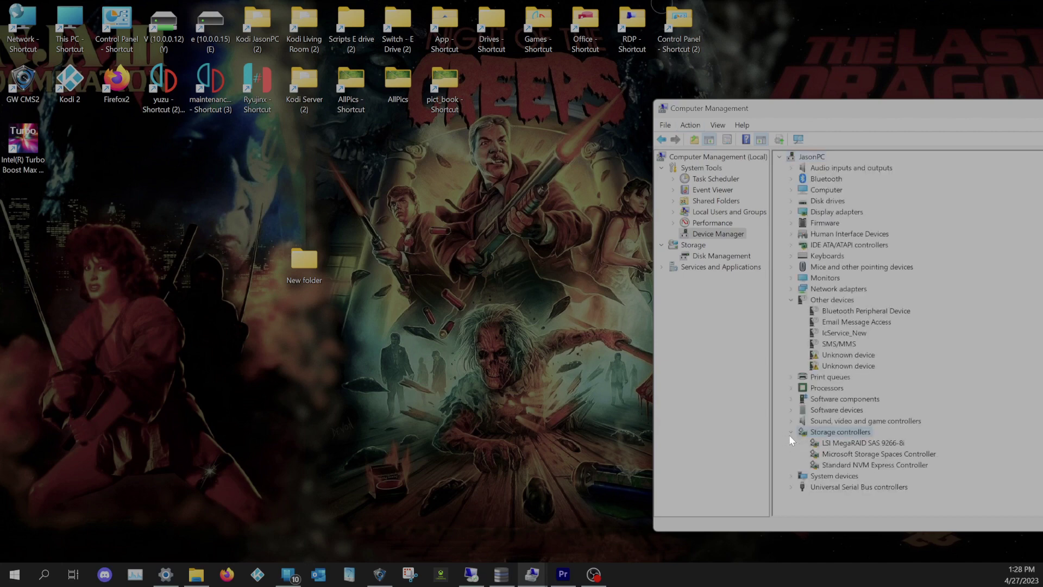
pyautogui.moveTo(856, 107); pyautogui.dragTo(574, 54)
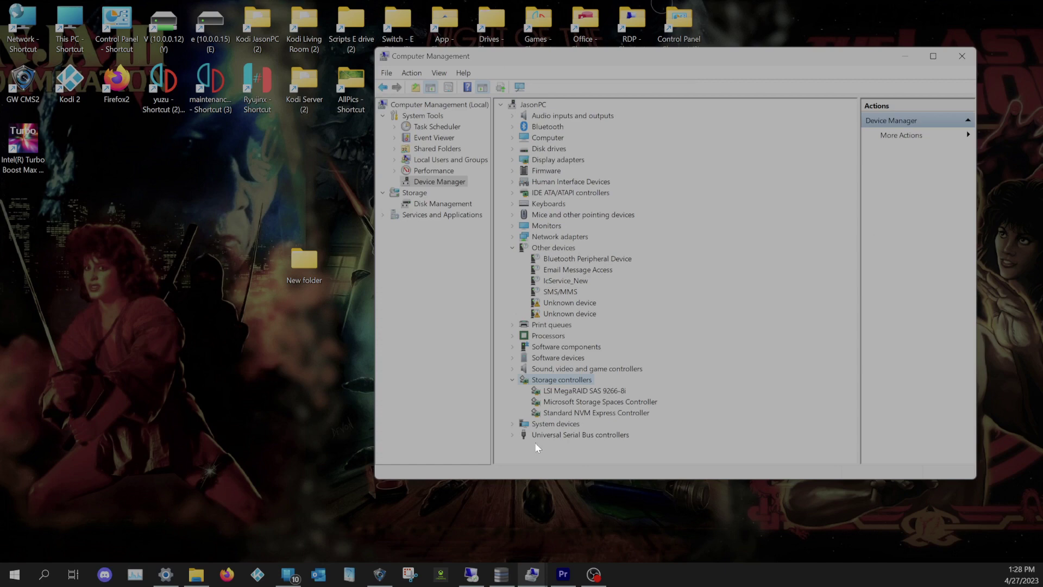
# - Start a manual driver update for the LSI MegaRAID SAS 9266-8i using the win10_x64 folder and cancel it
pyautogui.click(566, 391)
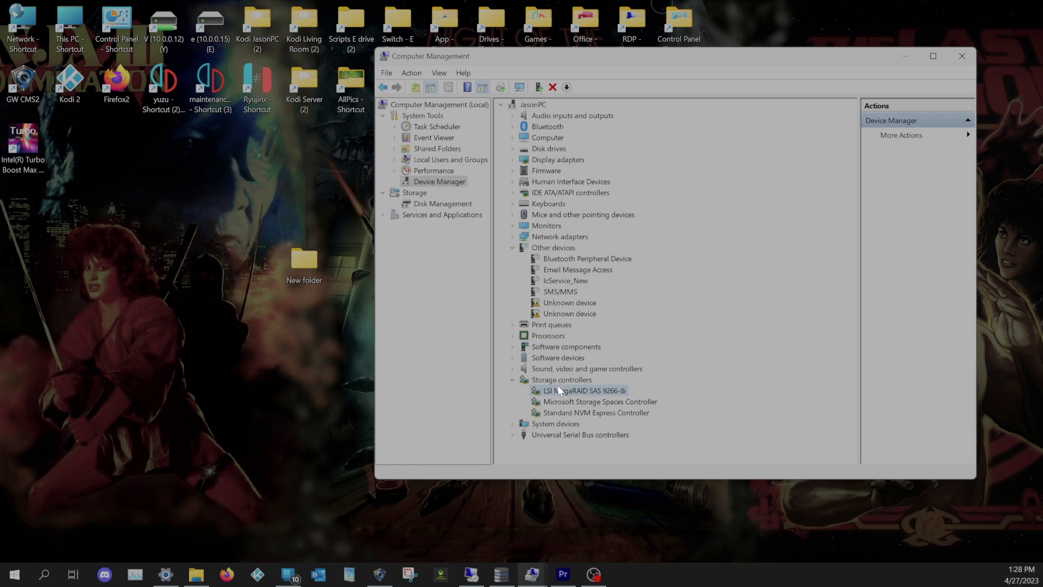
pyautogui.rightClick(559, 389)
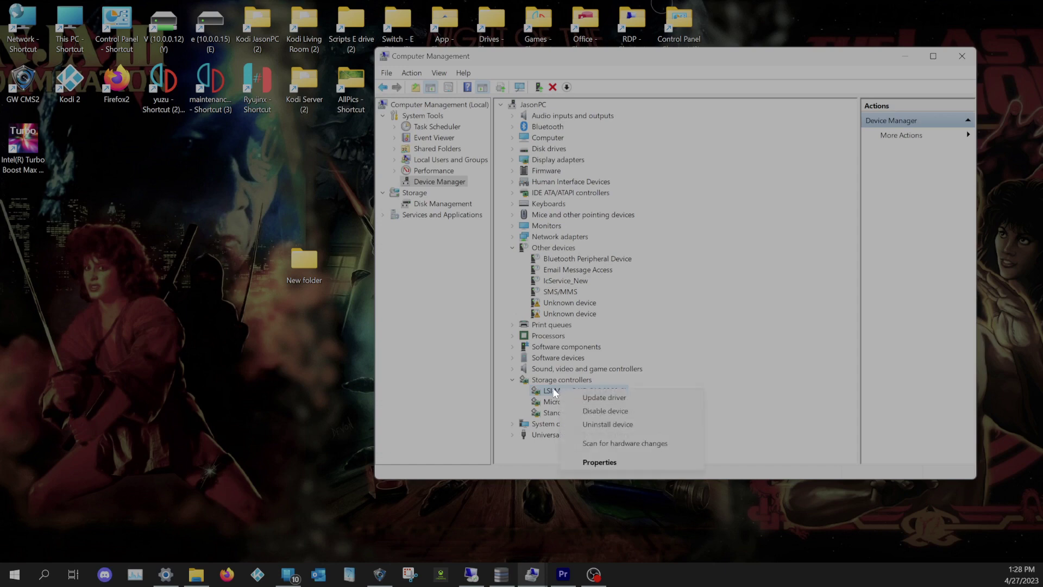
pyautogui.click(558, 392)
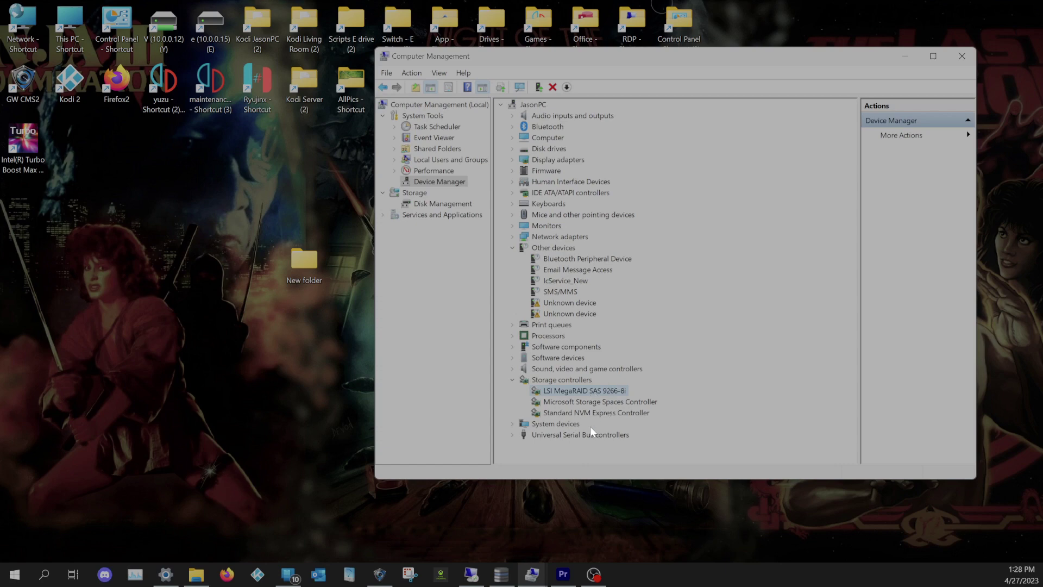
pyautogui.rightClick(566, 392)
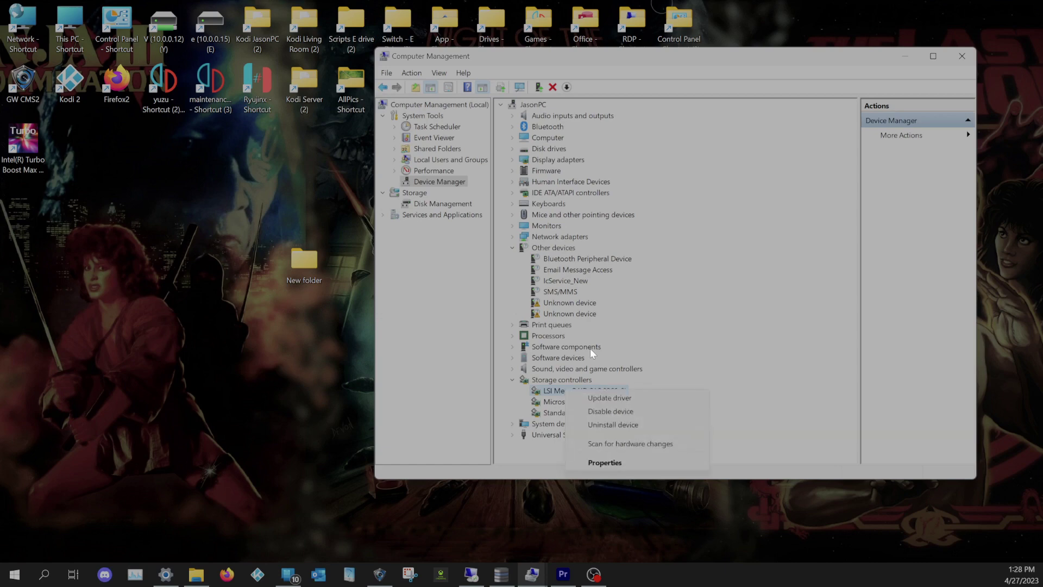
pyautogui.click(612, 393)
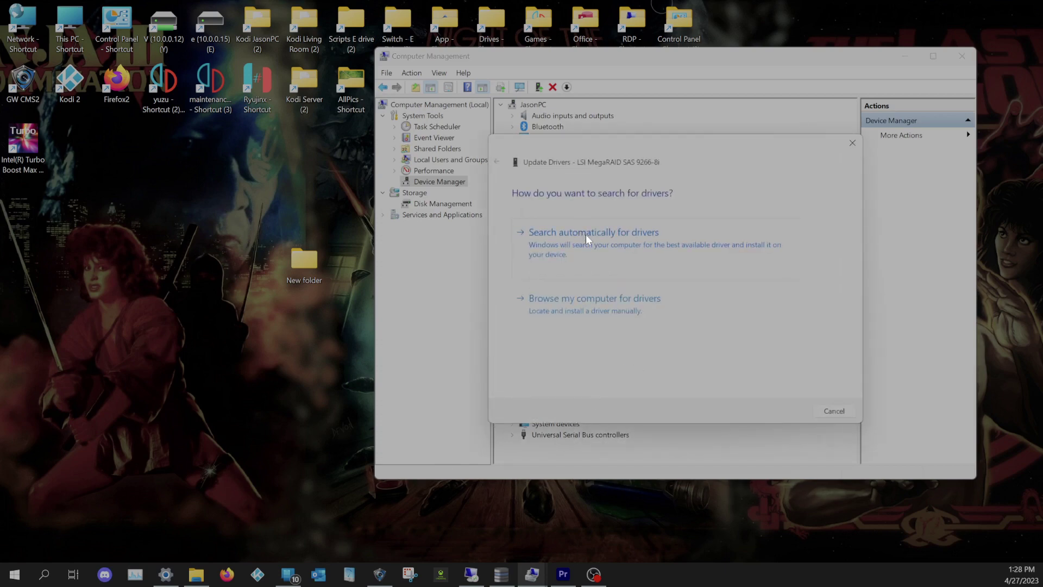
pyautogui.click(597, 309)
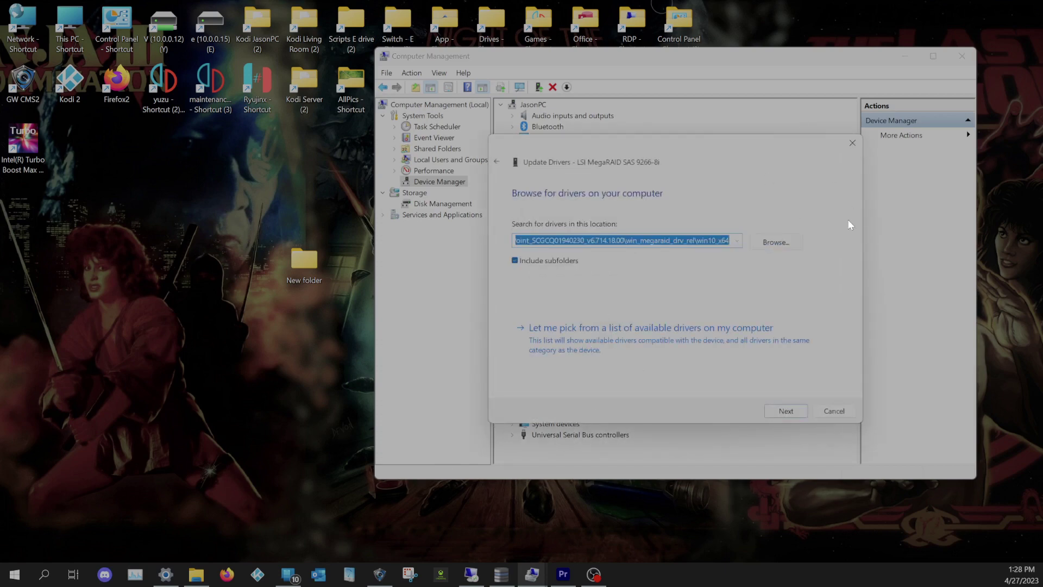
pyautogui.click(772, 241)
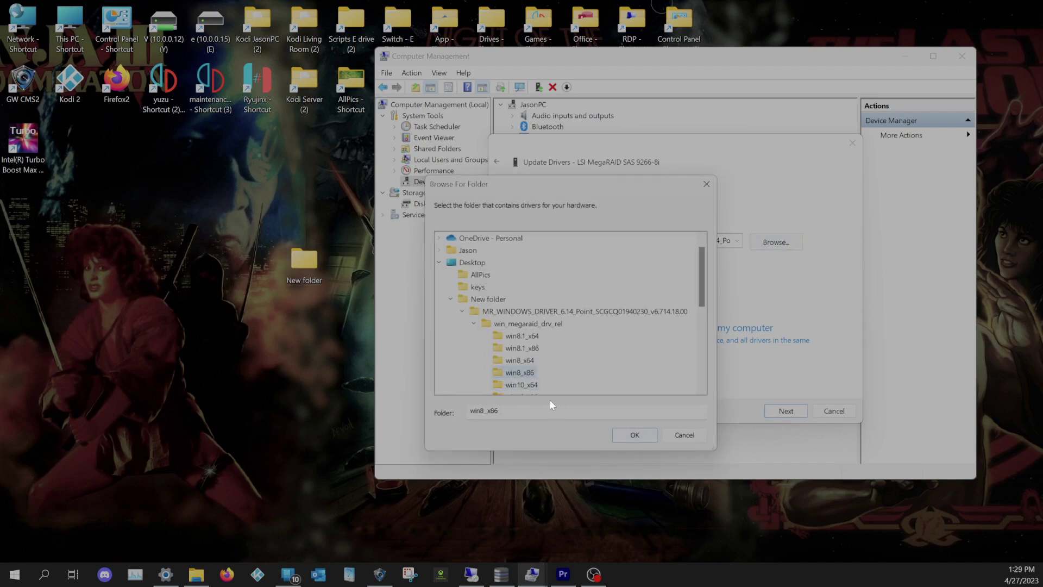
pyautogui.click(636, 435)
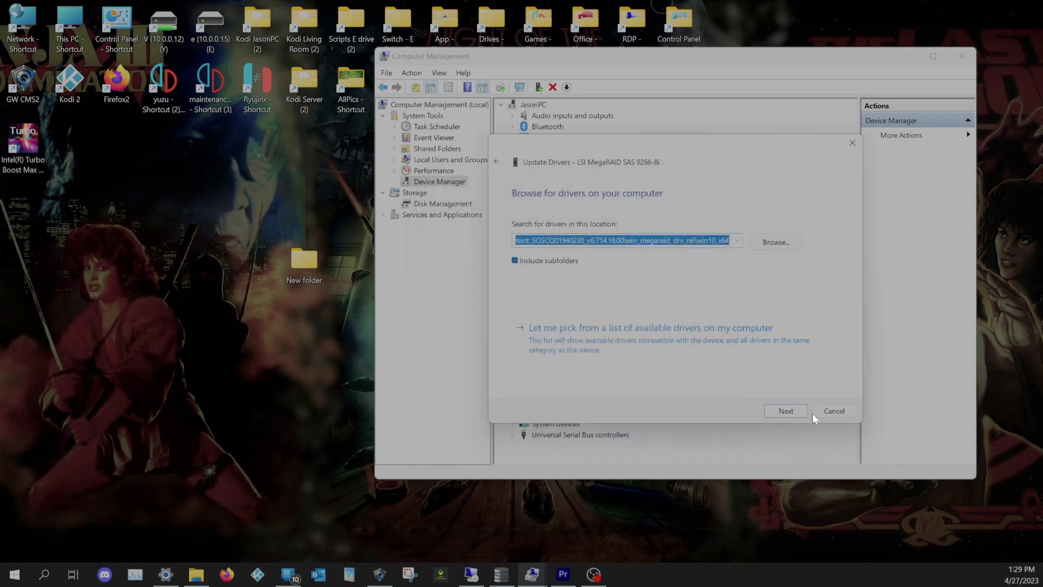
pyautogui.click(841, 412)
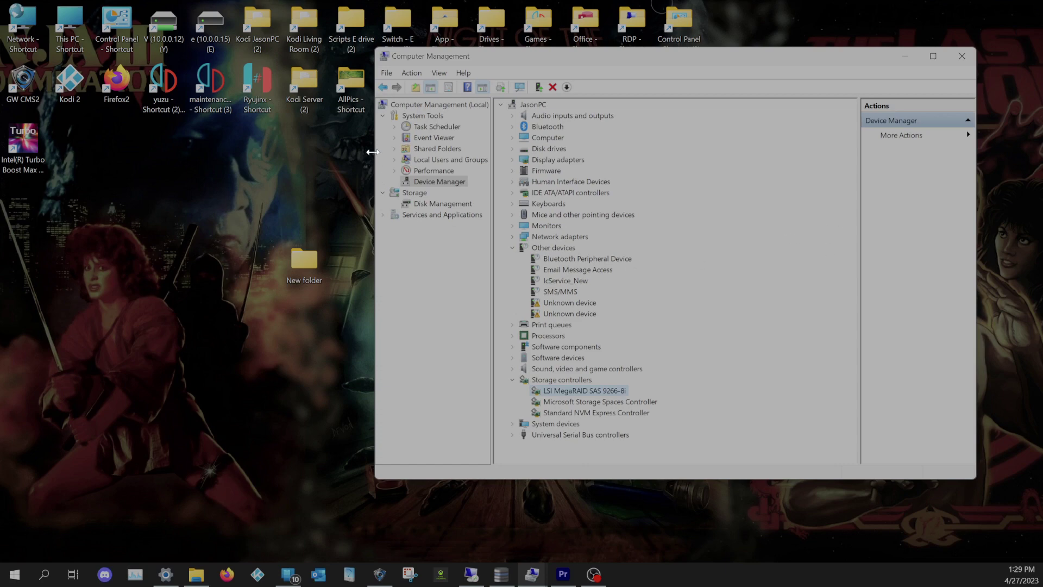
# - Collapse the System Tools and Storage branches in the console tree and close Computer Management
pyautogui.click(382, 115)
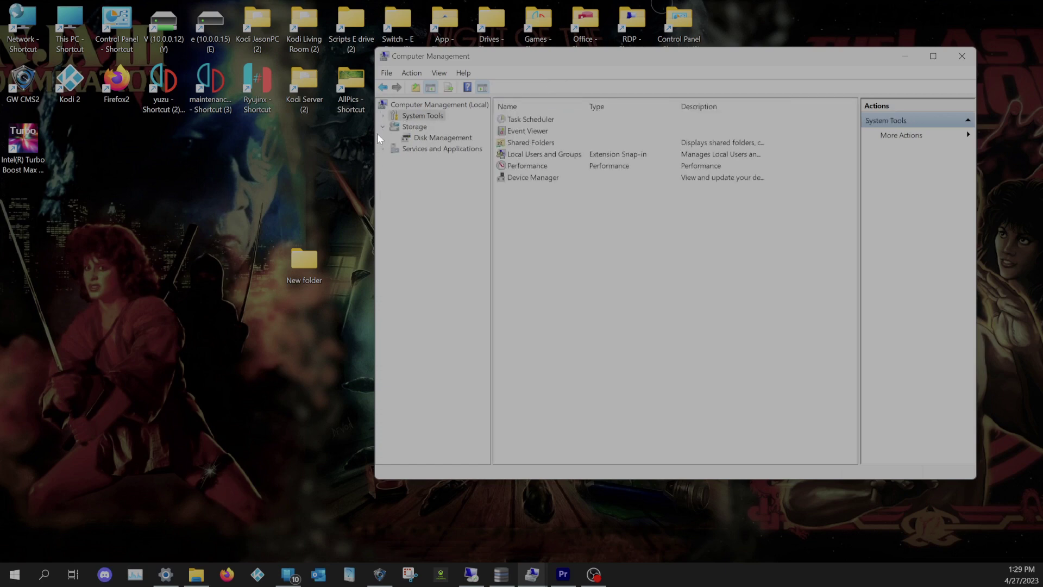
pyautogui.click(382, 149)
pyautogui.click(382, 143)
pyautogui.click(382, 126)
pyautogui.click(961, 56)
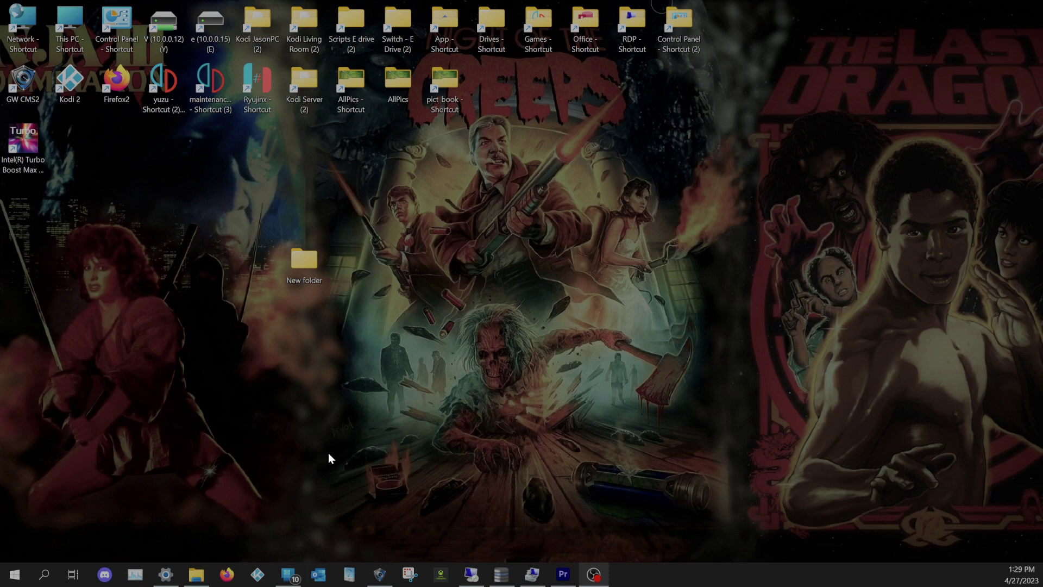
# - Switch to MegaRAID Storage Manager, compare the physical and logical drive views, and examine the LSI MegaRAID SAS 9266-8i controller's properties
pyautogui.click(501, 575)
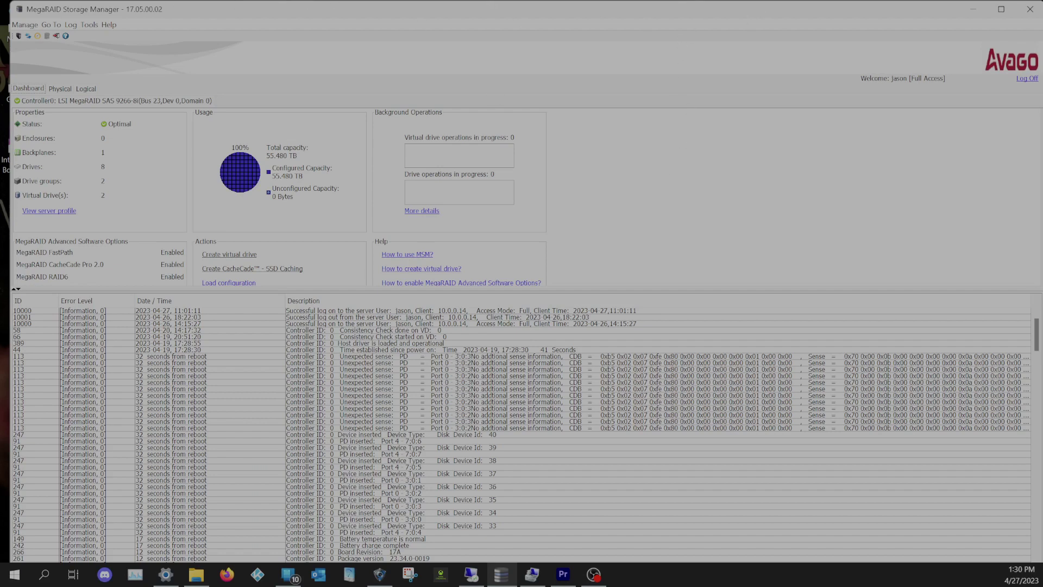
pyautogui.click(57, 88)
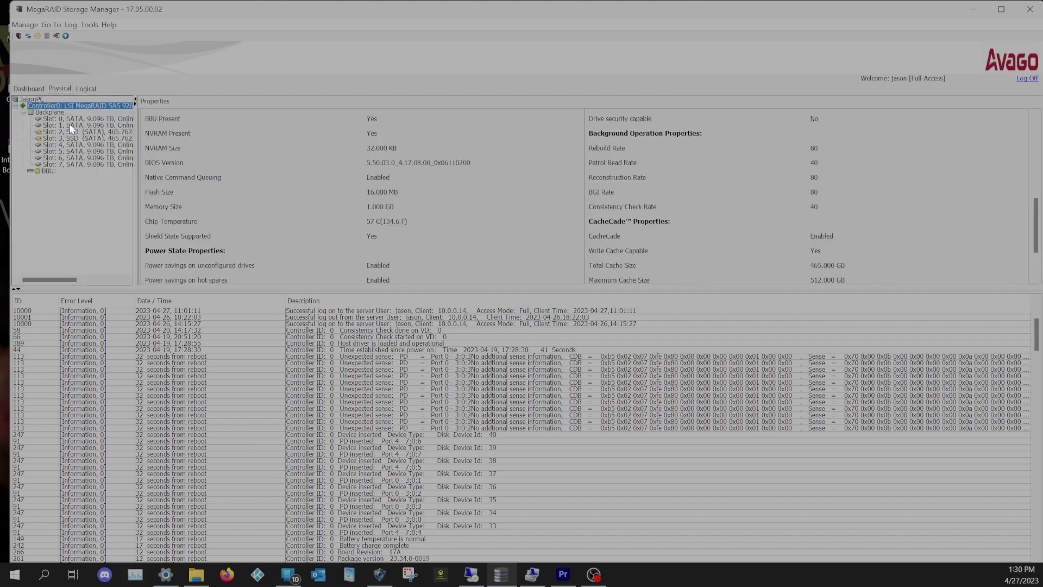
pyautogui.click(83, 89)
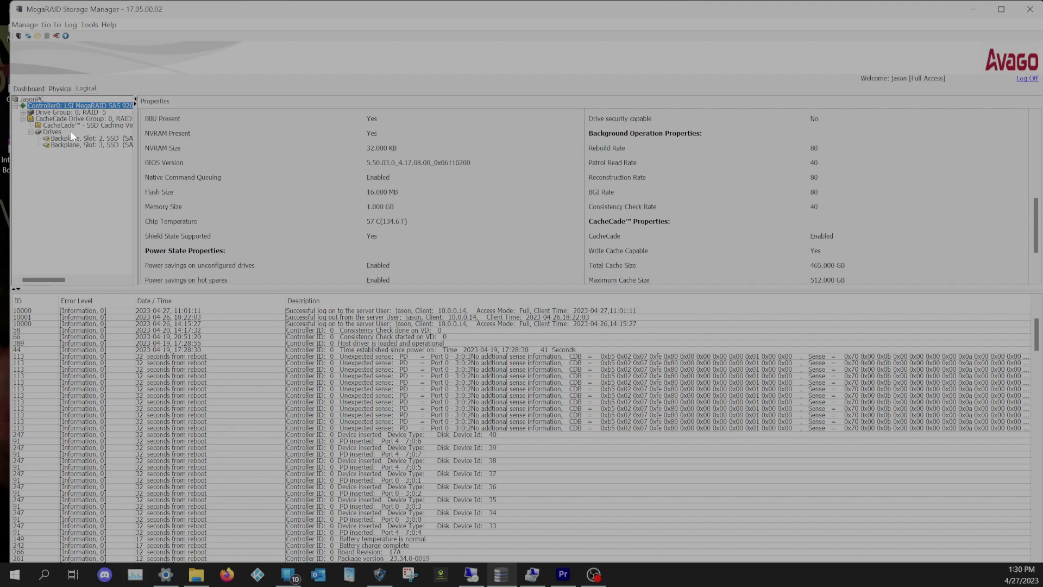
pyautogui.click(64, 90)
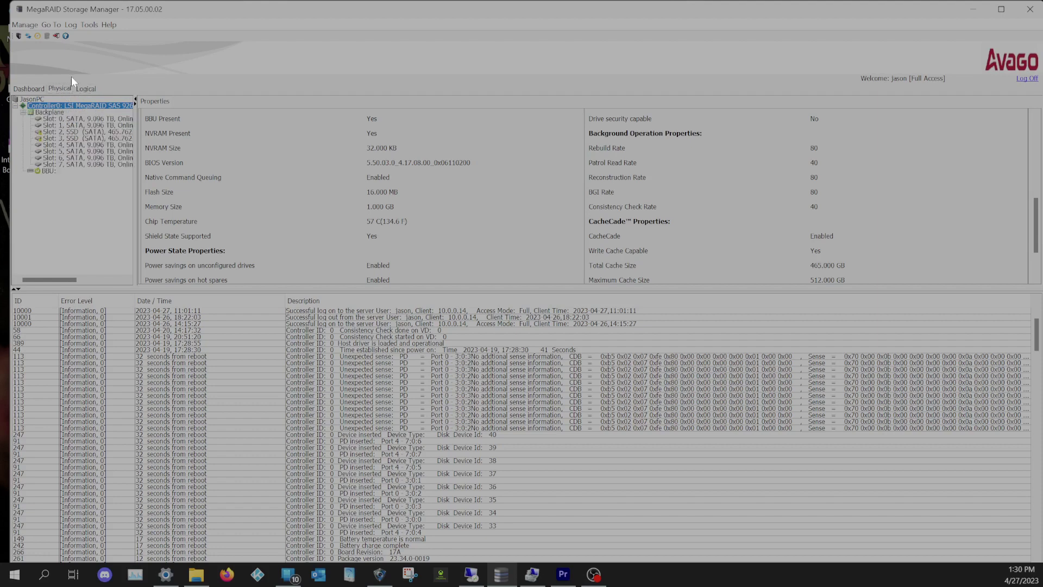
pyautogui.click(87, 88)
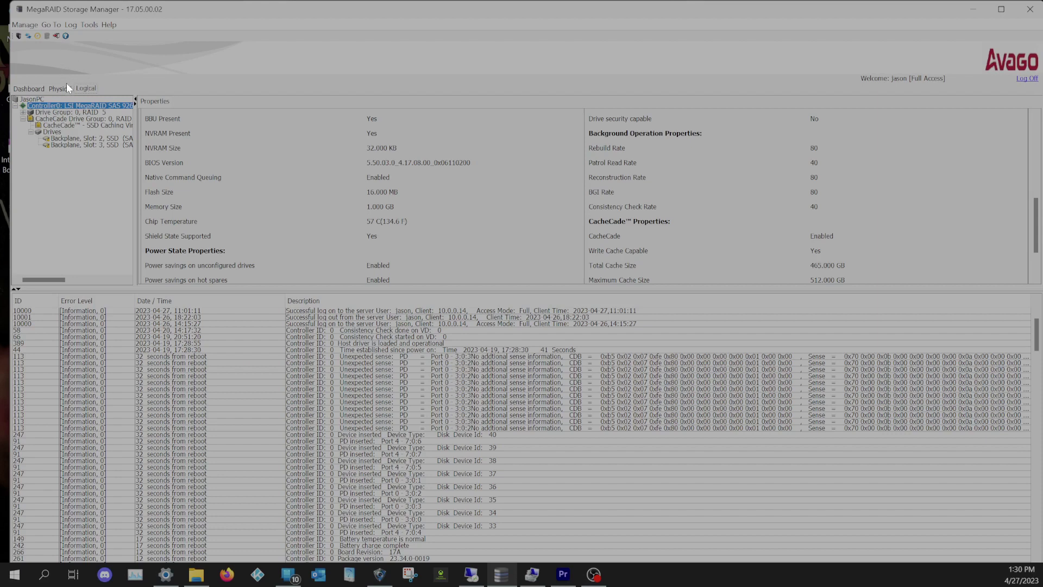
pyautogui.click(64, 89)
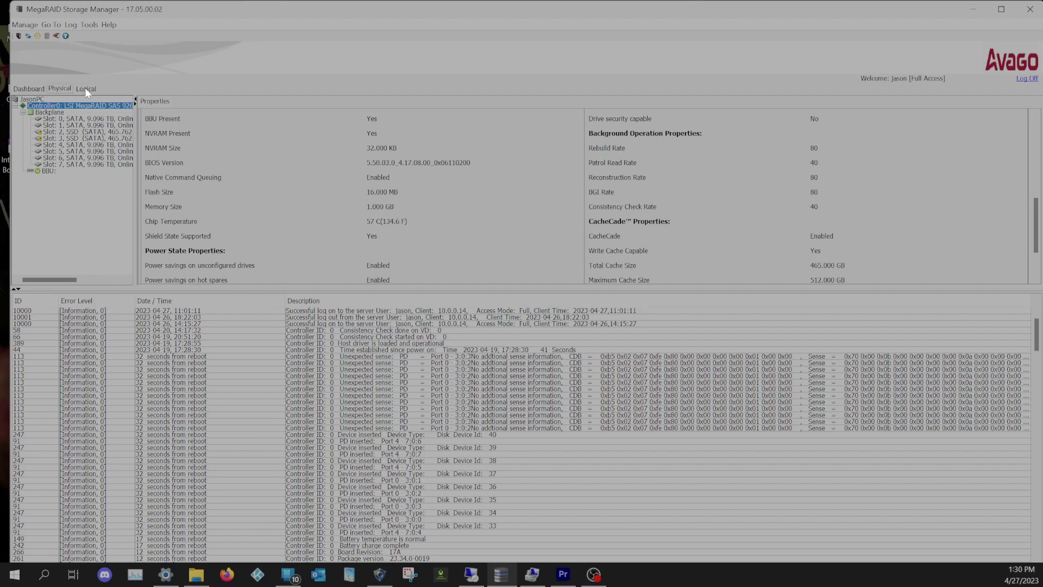
pyautogui.click(86, 88)
pyautogui.click(64, 90)
pyautogui.scroll(-4, 323, 229)
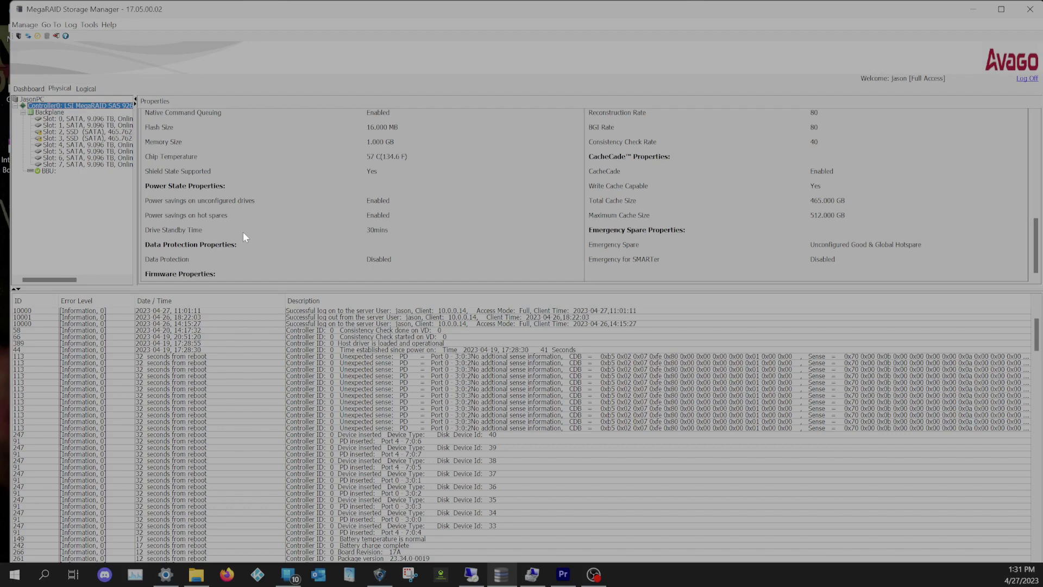
pyautogui.scroll(2, 250, 231)
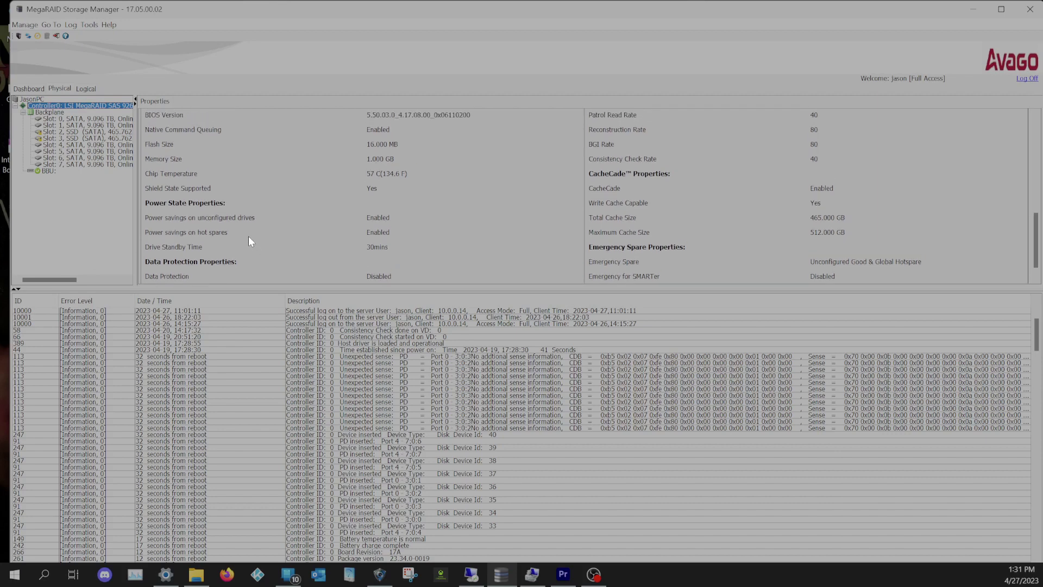